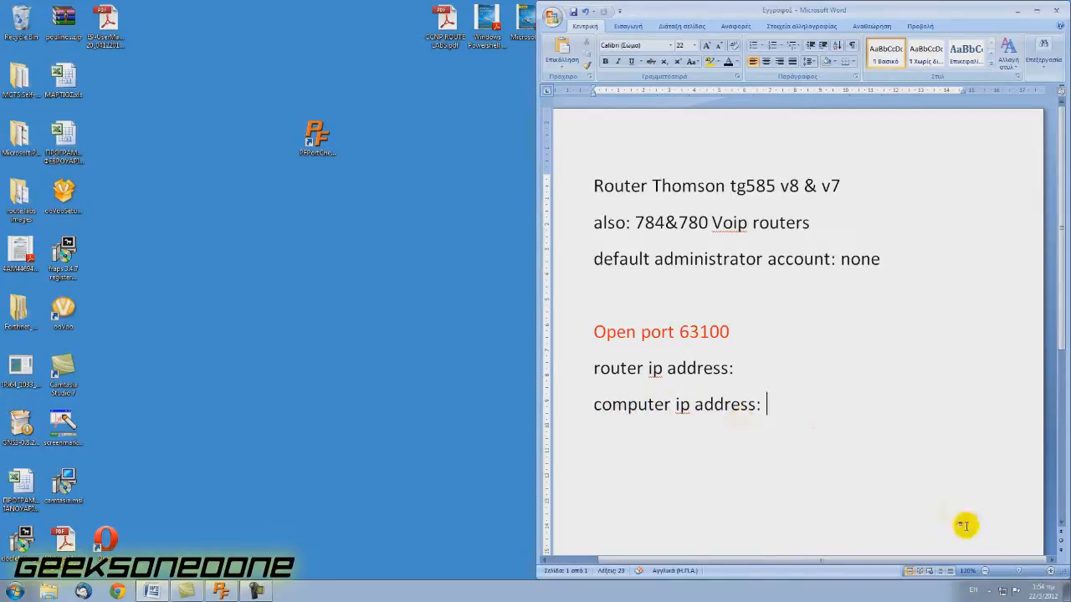
Open the Local Area Connection adapter's Properties through Network and Sharing Center's adapter settings.
right_click(1003, 593)
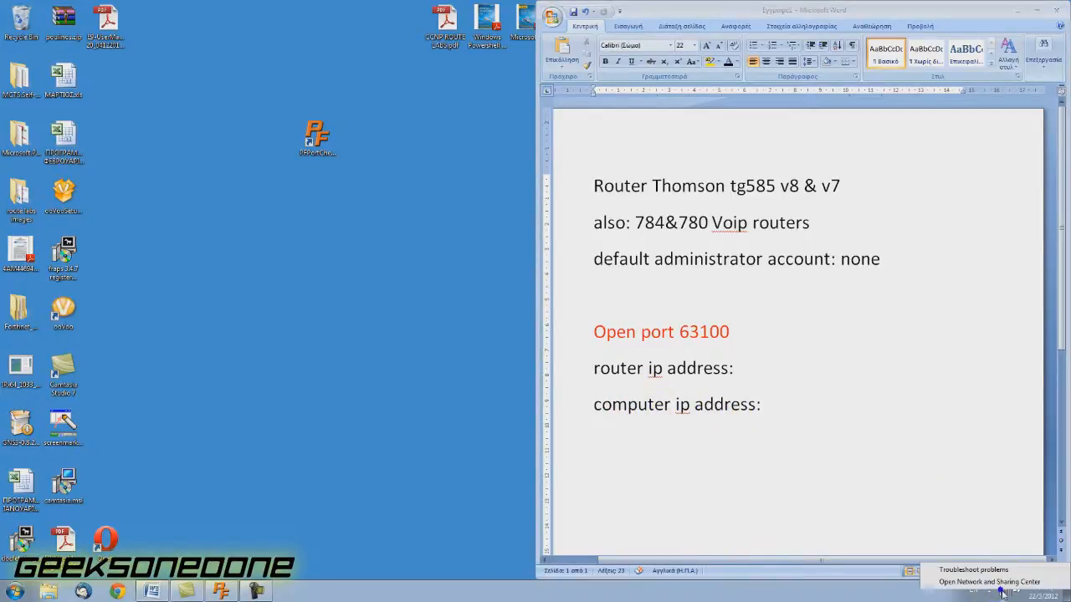
click(1003, 583)
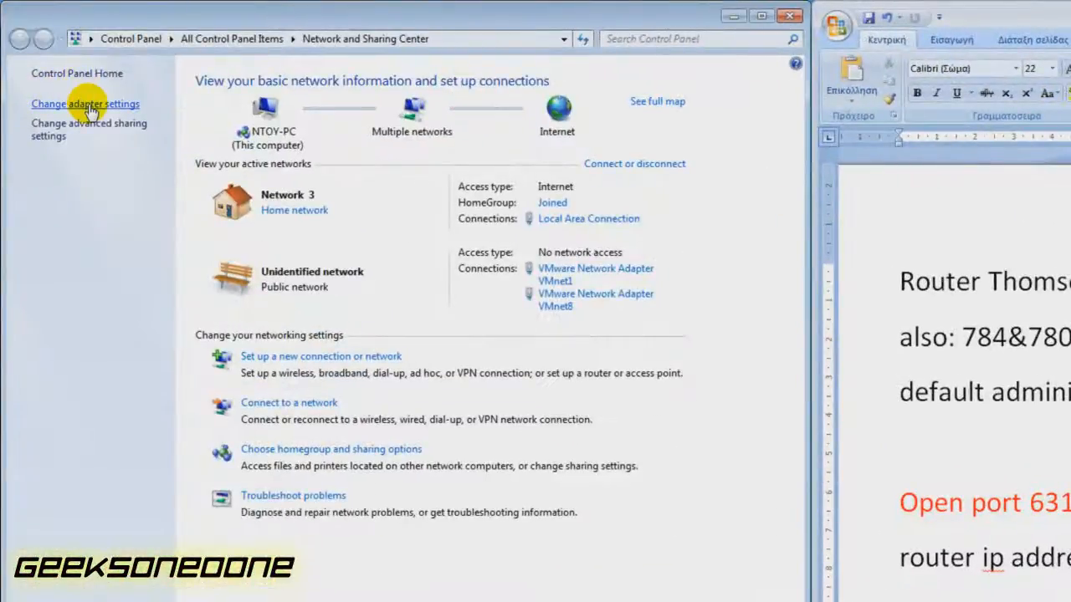
click(87, 104)
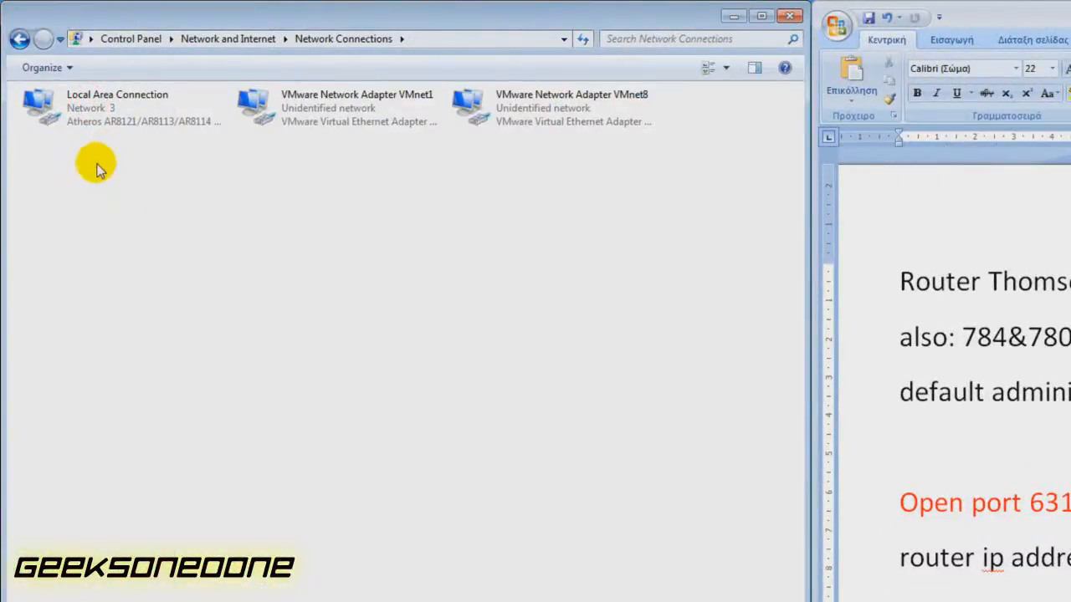
right_click(46, 120)
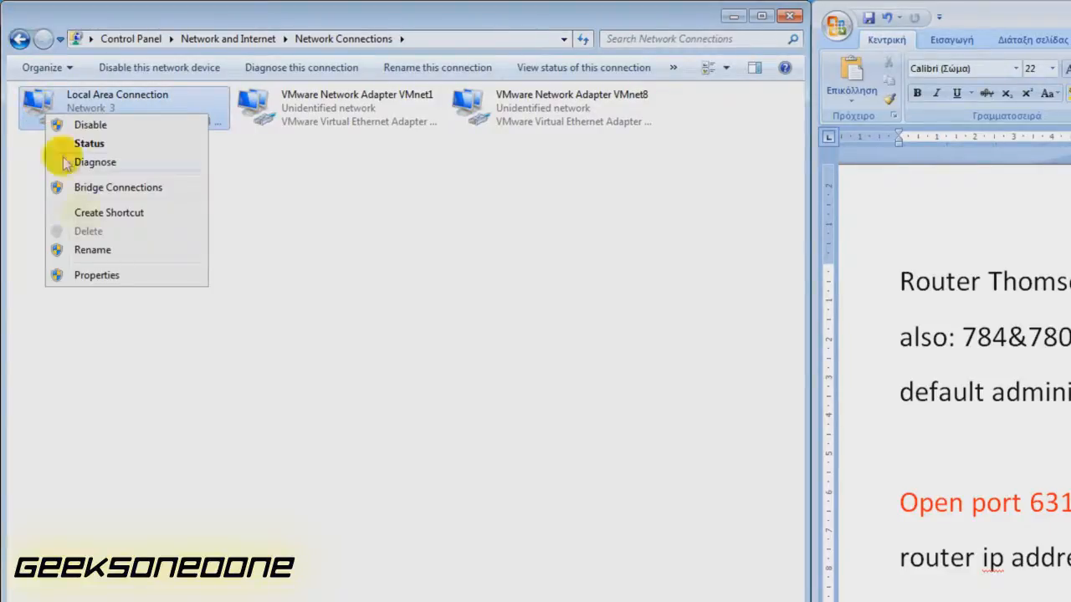
click(229, 237)
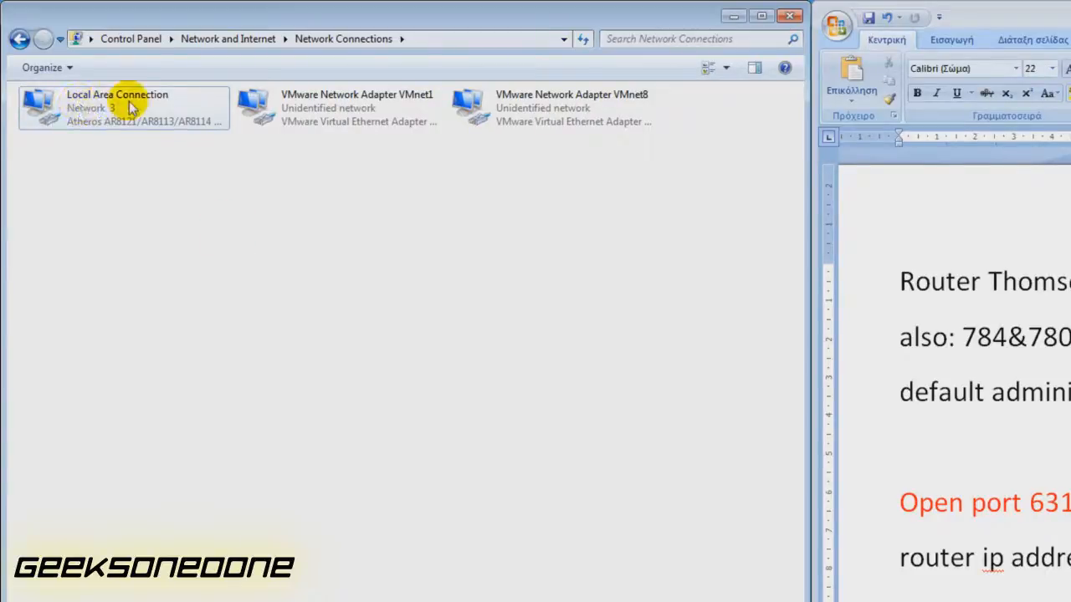
click(55, 117)
right_click(55, 117)
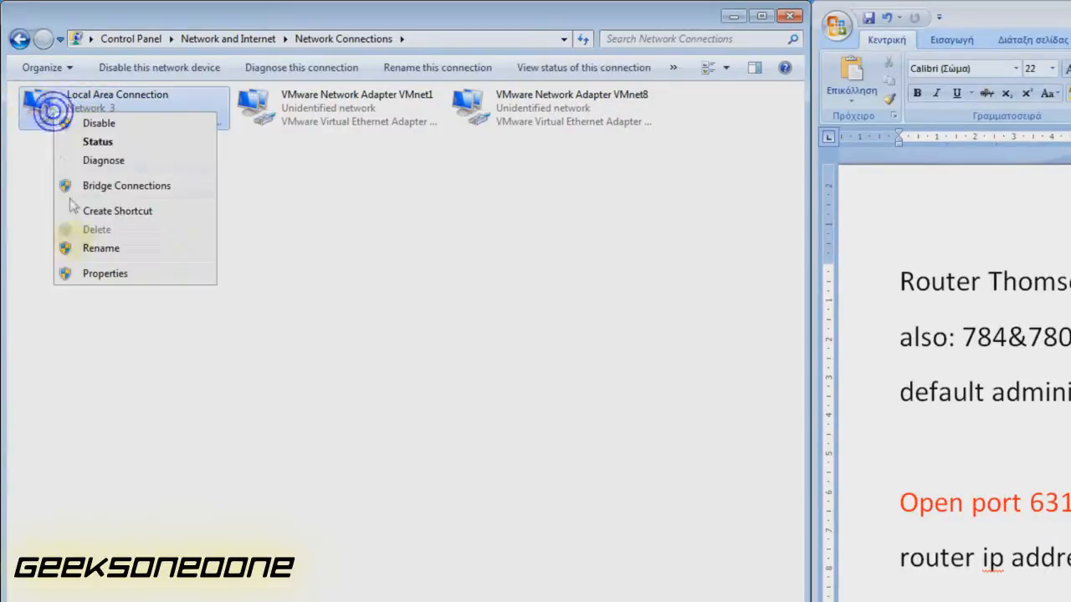
click(104, 273)
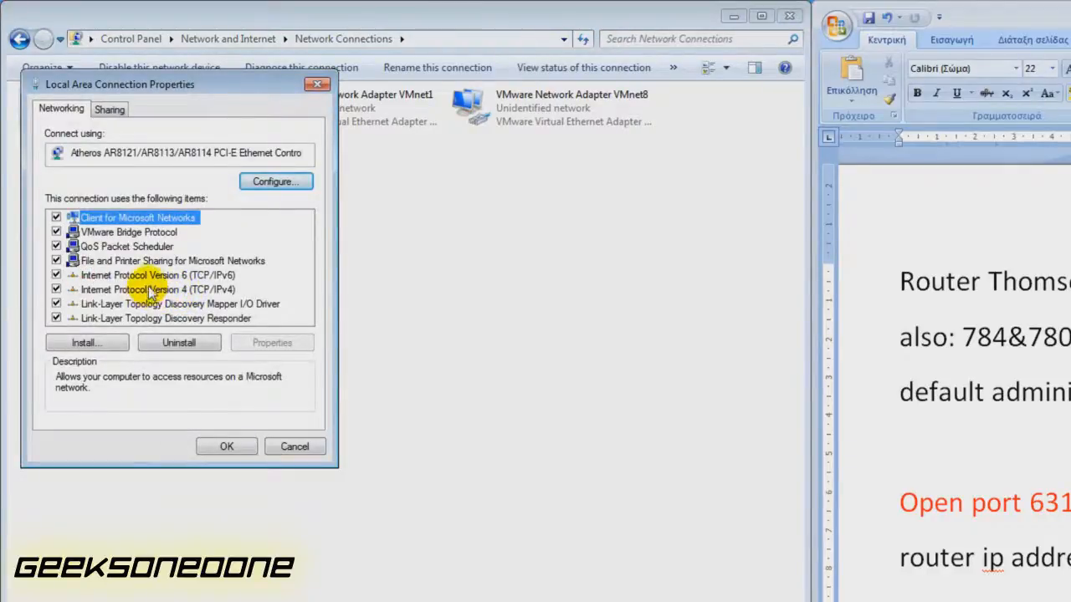
Open the TCP/IPv4 settings and note the computer IP 192.168.1.10 in the Word notes.
click(152, 289)
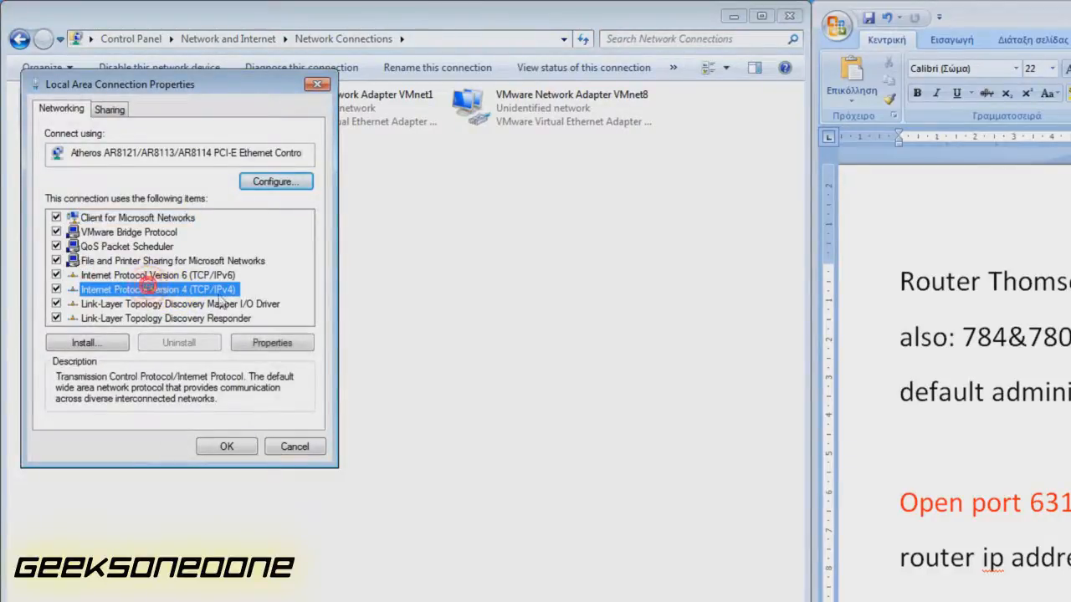
click(273, 343)
drag(249, 163, 384, 132)
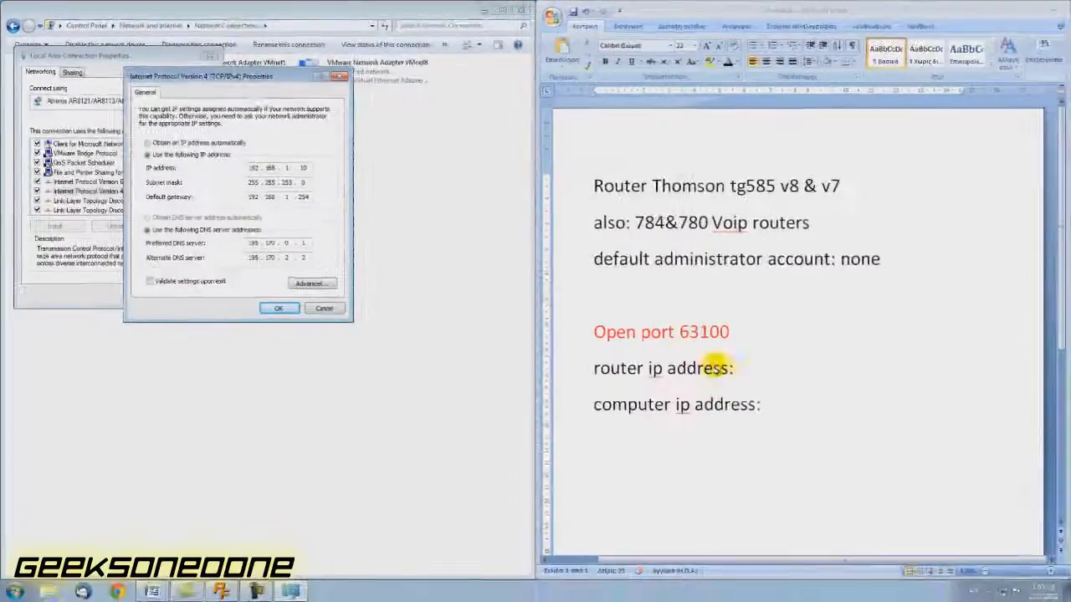
click(813, 411)
text(192.168.1.10)
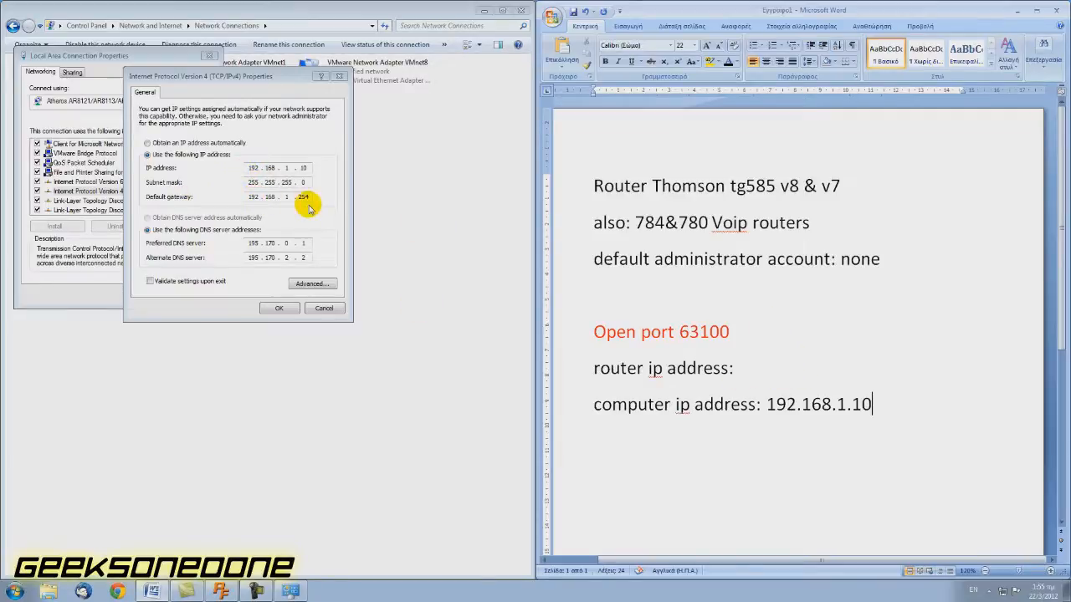
Record the router address 192.168.1.254 in the notes and close the network windows unchanged.
click(755, 368)
text(192.168)
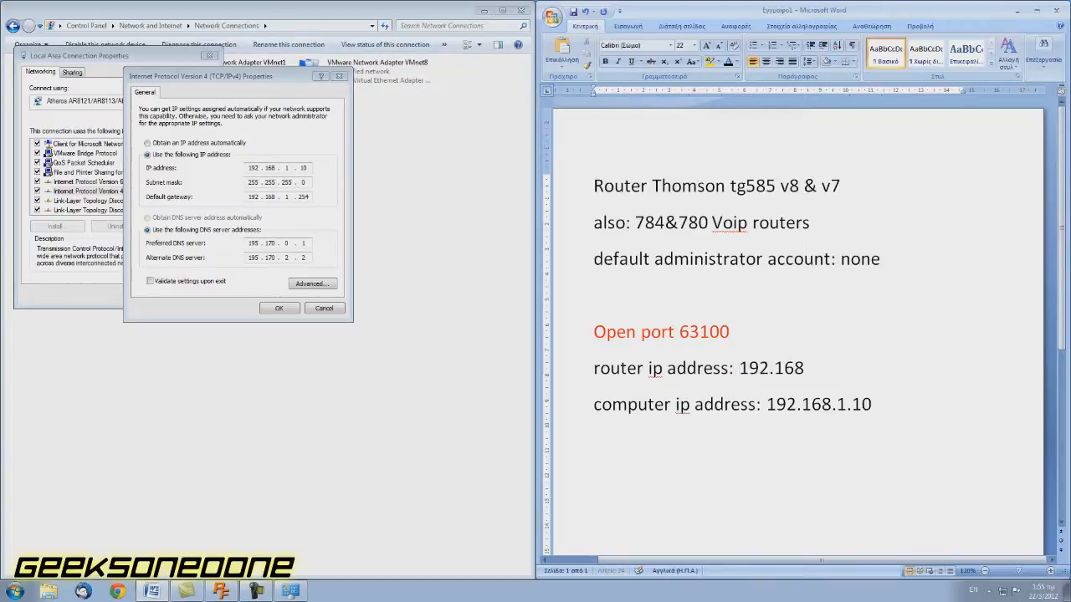
text(.1.254)
click(197, 177)
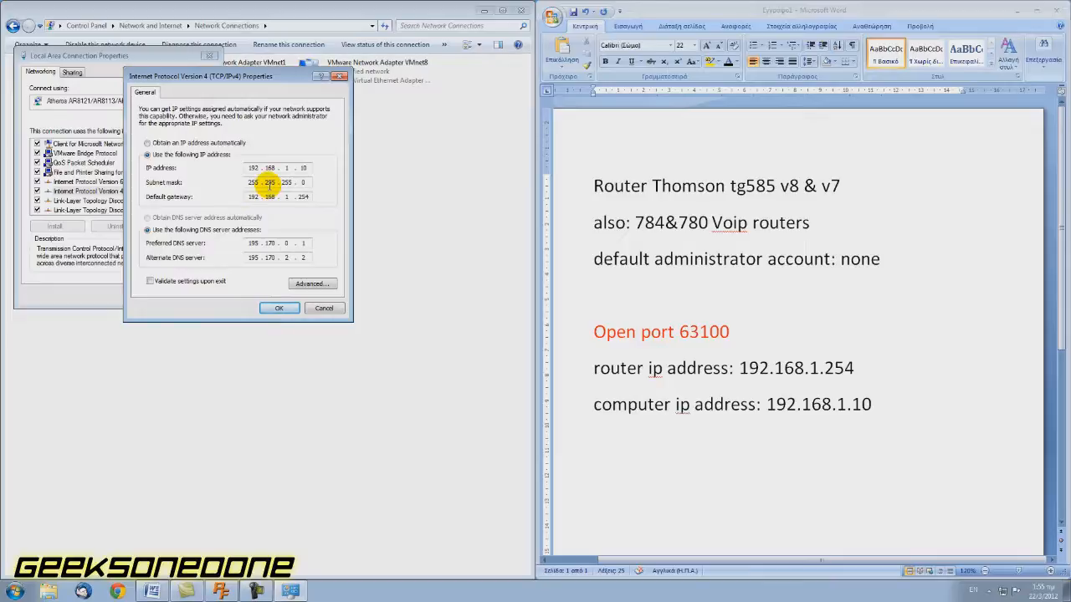
click(280, 309)
click(182, 298)
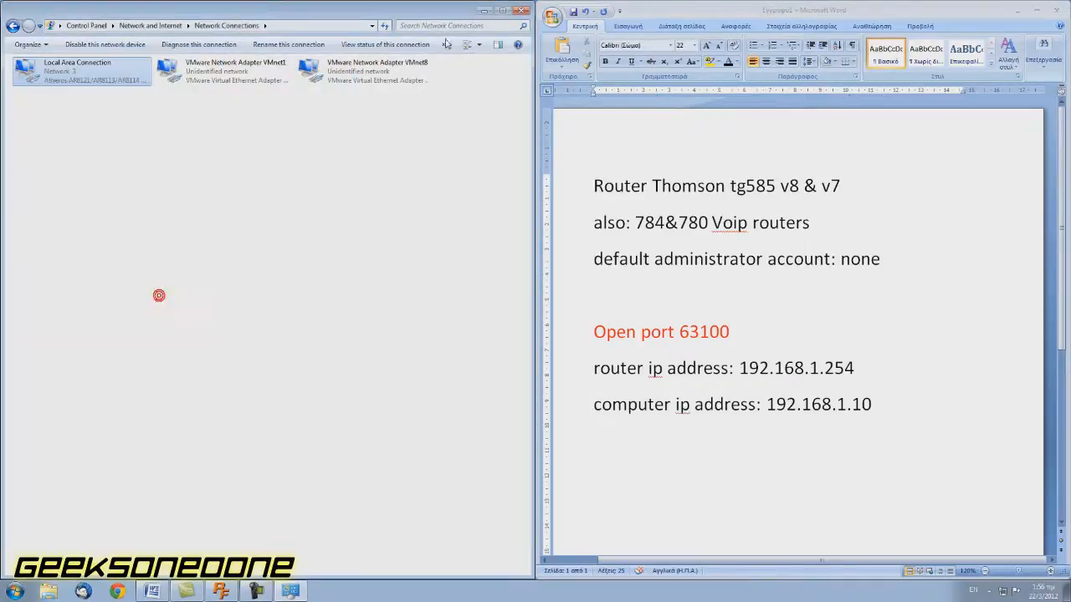
click(515, 12)
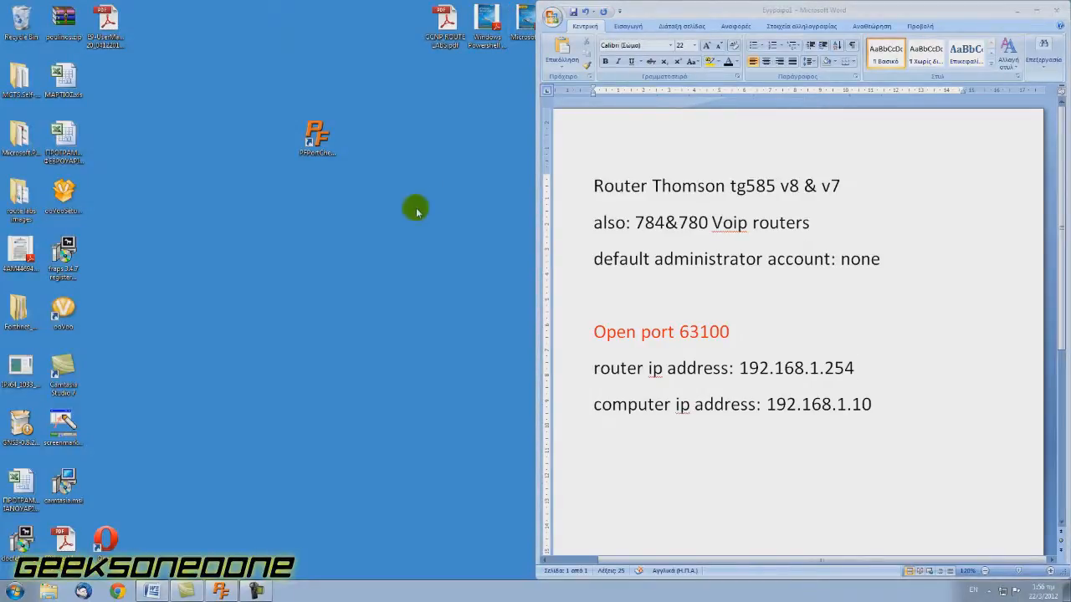
Launch PFPortChecker and check whether TCP port 63100 is open.
double_click(320, 144)
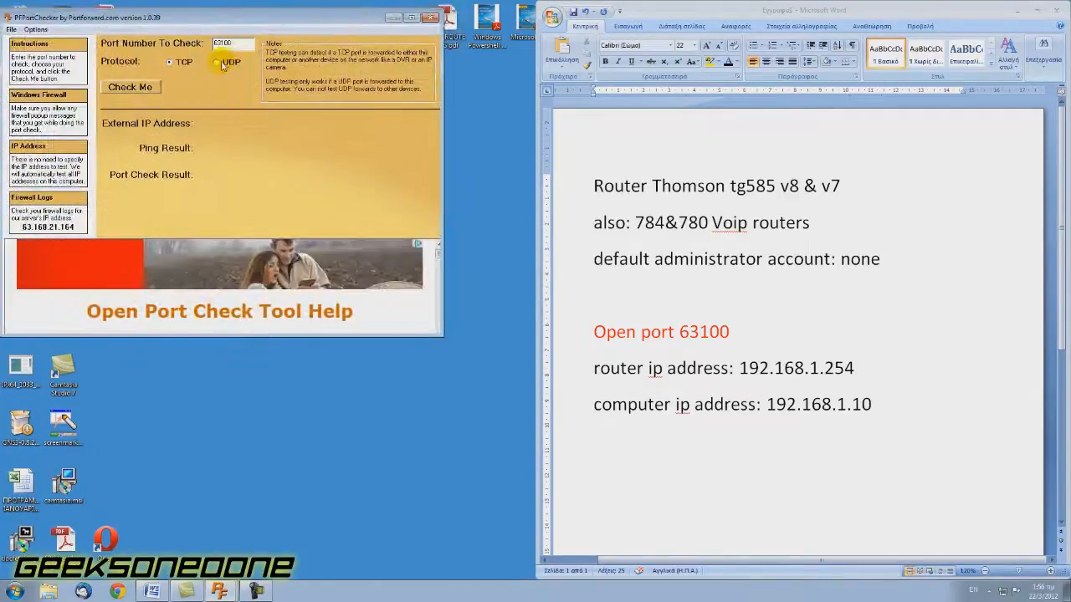
double_click(239, 43)
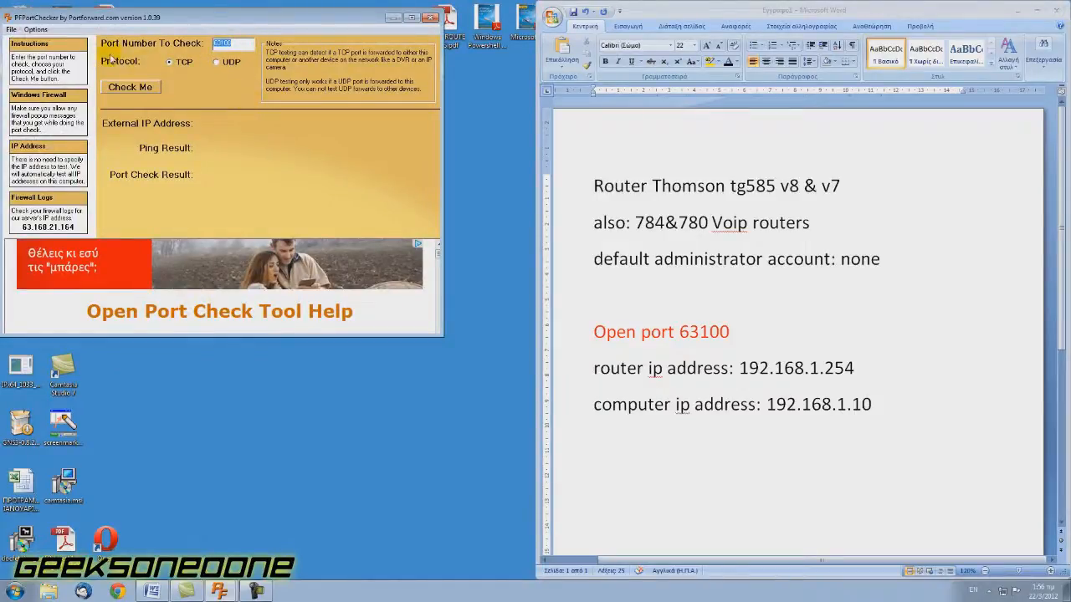
click(231, 46)
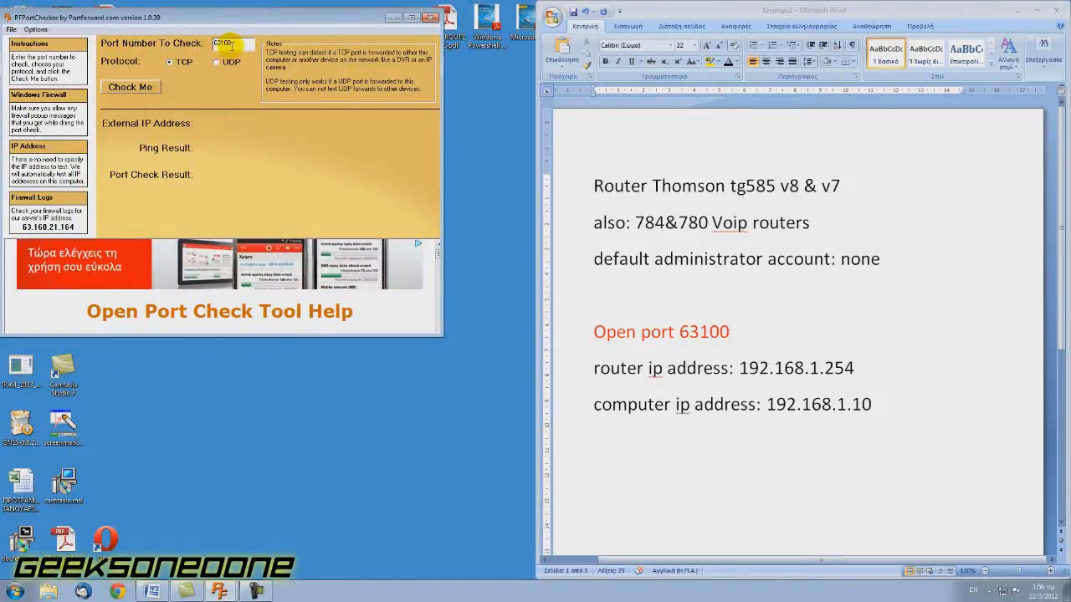
click(144, 87)
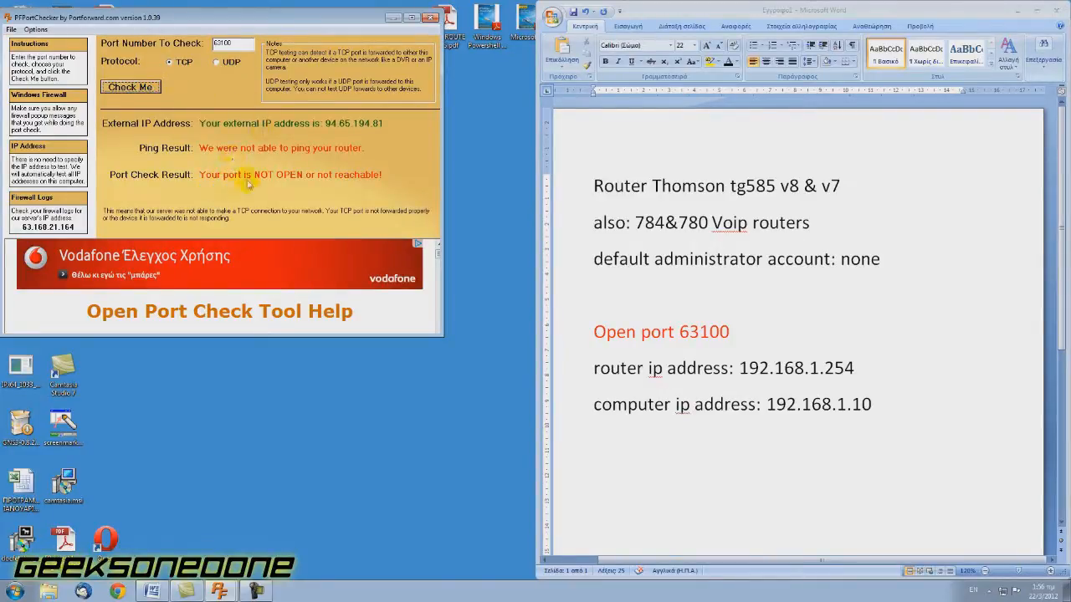
Check UDP port 63100, dismissing the port-locked error and retrying, then minimize the checker.
click(216, 62)
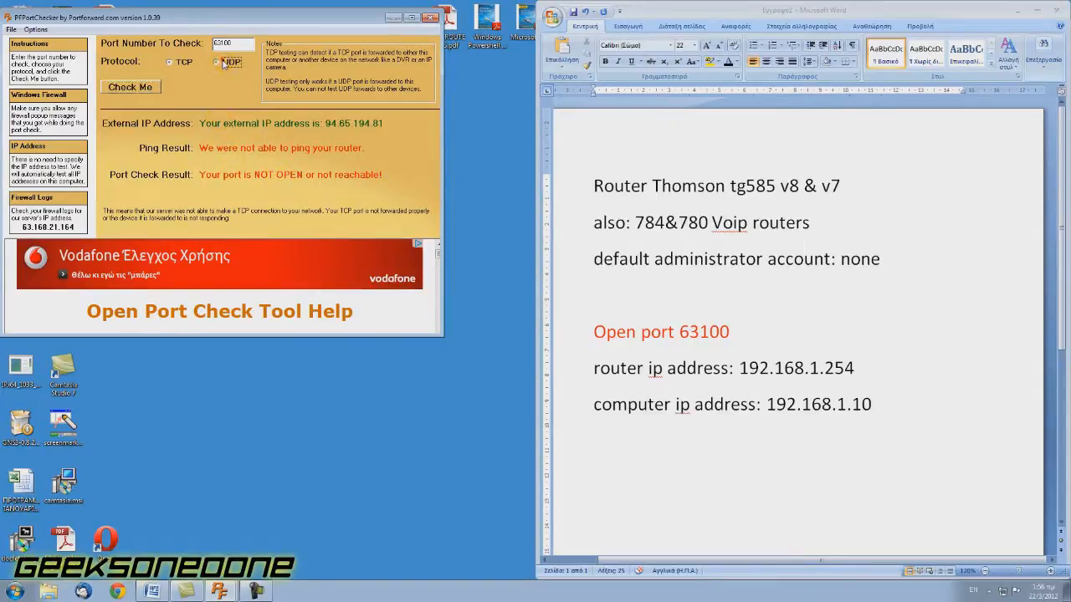
click(127, 88)
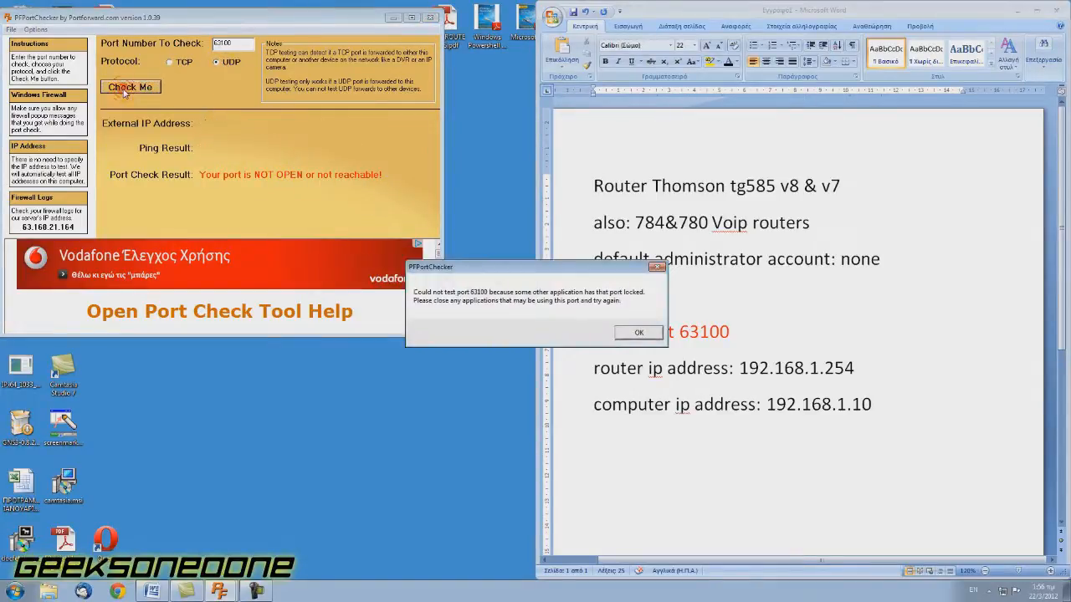
click(638, 332)
click(391, 17)
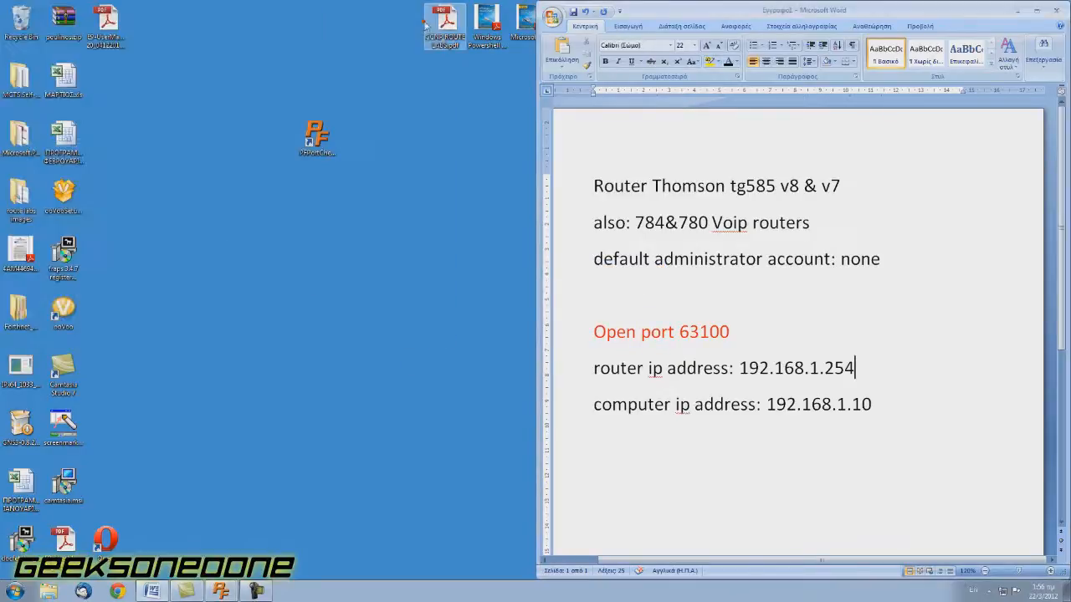
click(220, 591)
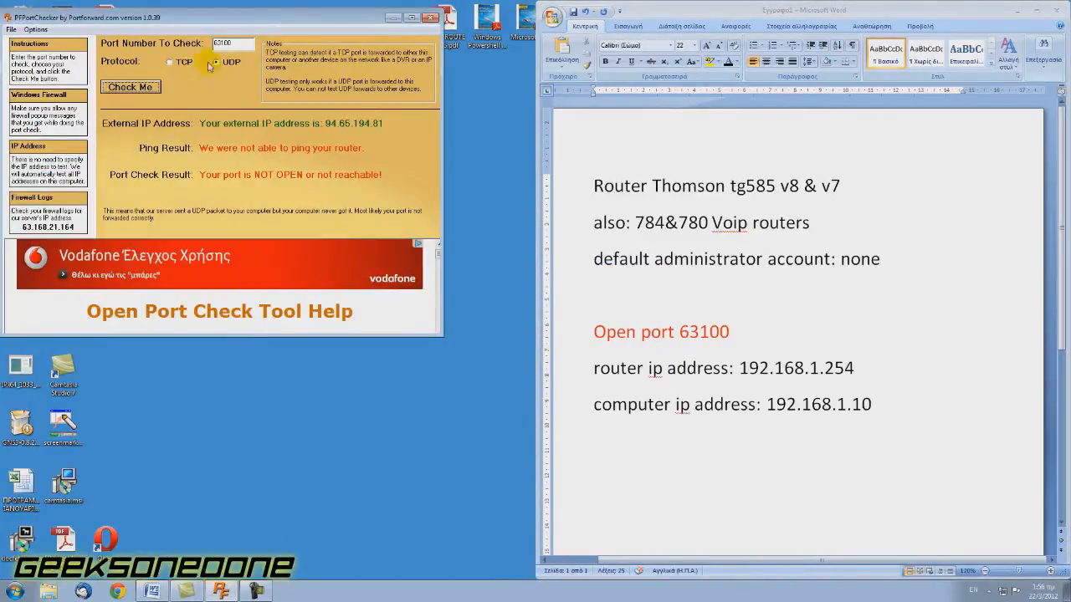
click(142, 87)
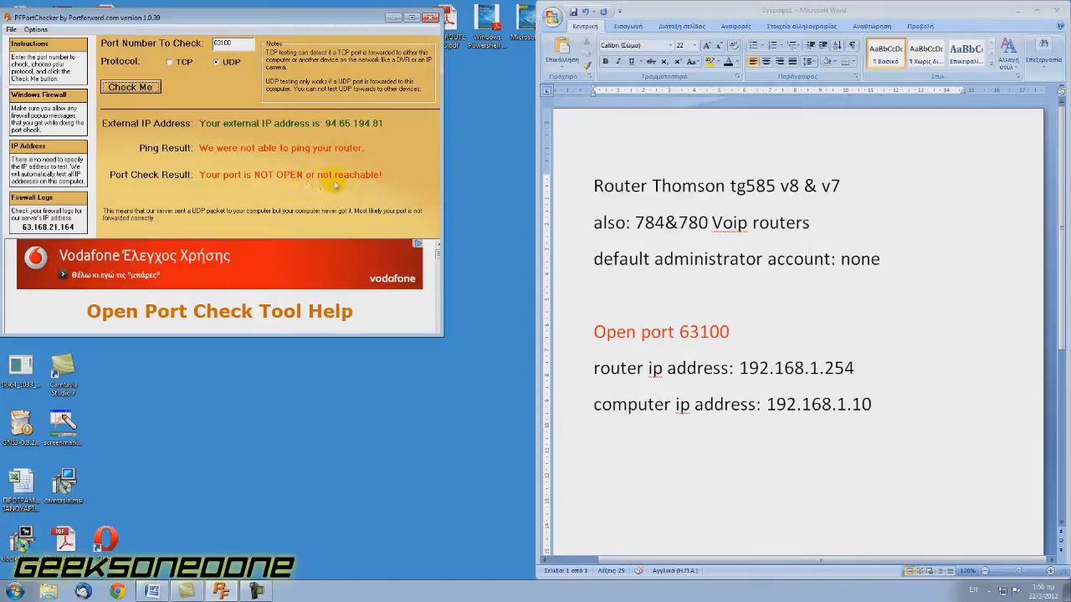
click(394, 19)
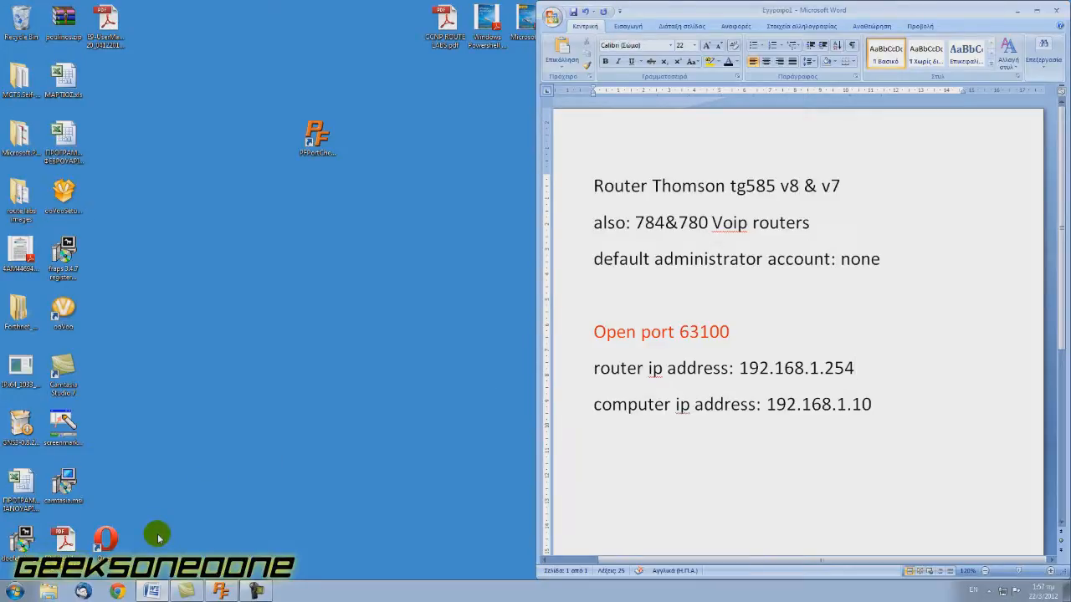
Launch Opera without making it default, snap it to the left half, and browse to 192.168.1.254.
double_click(105, 539)
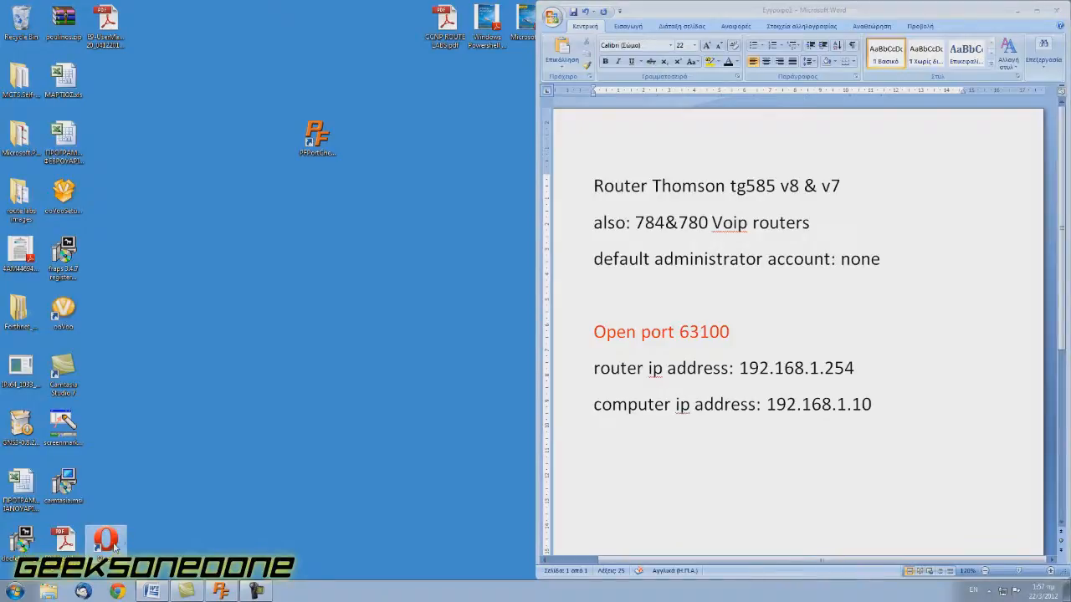
click(610, 295)
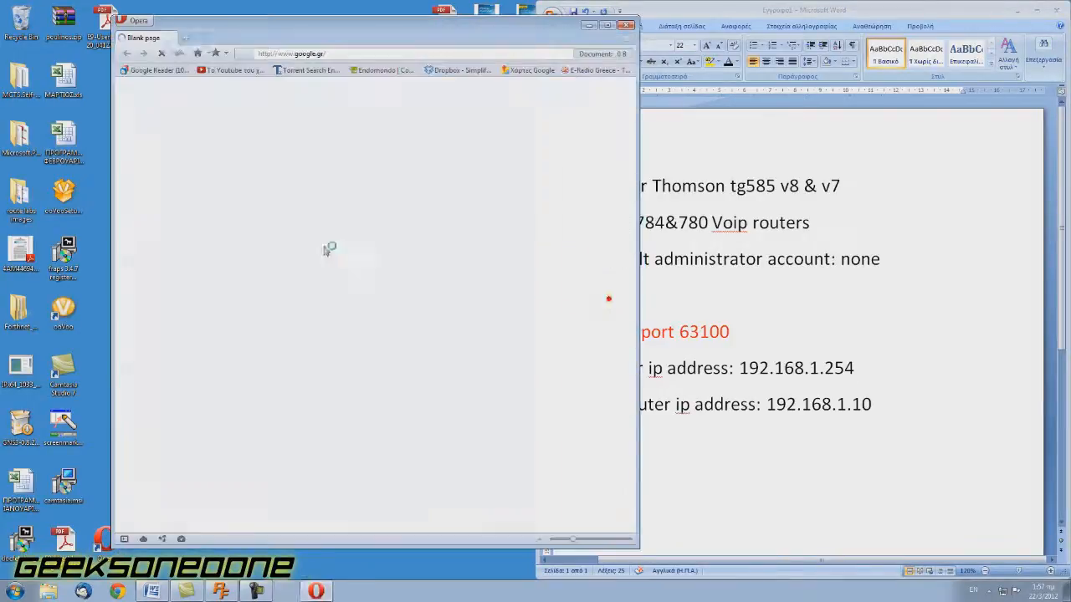
drag(303, 30, 1, 37)
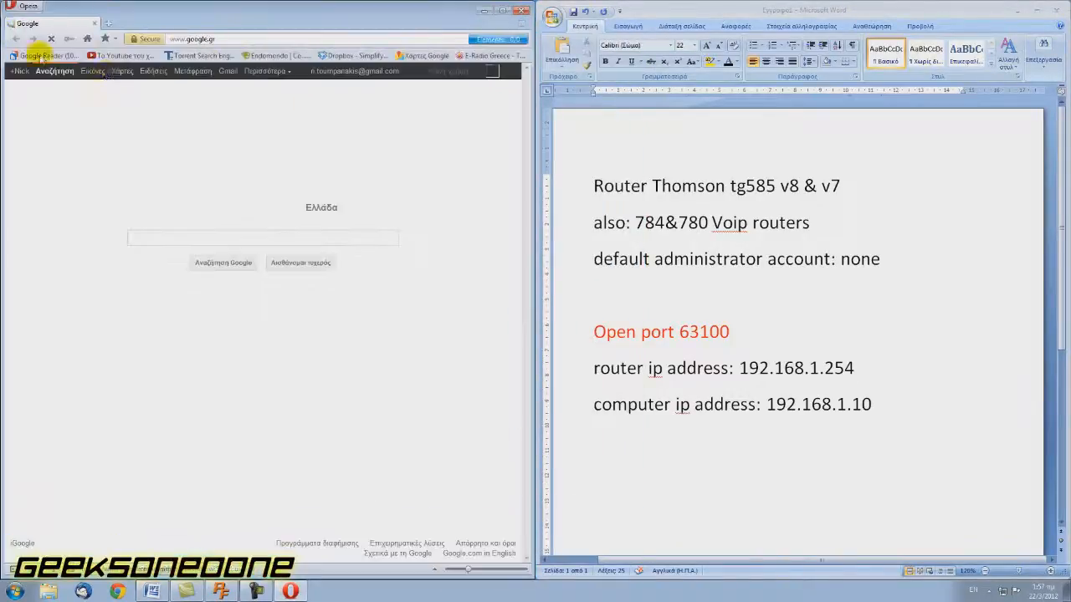
click(222, 39)
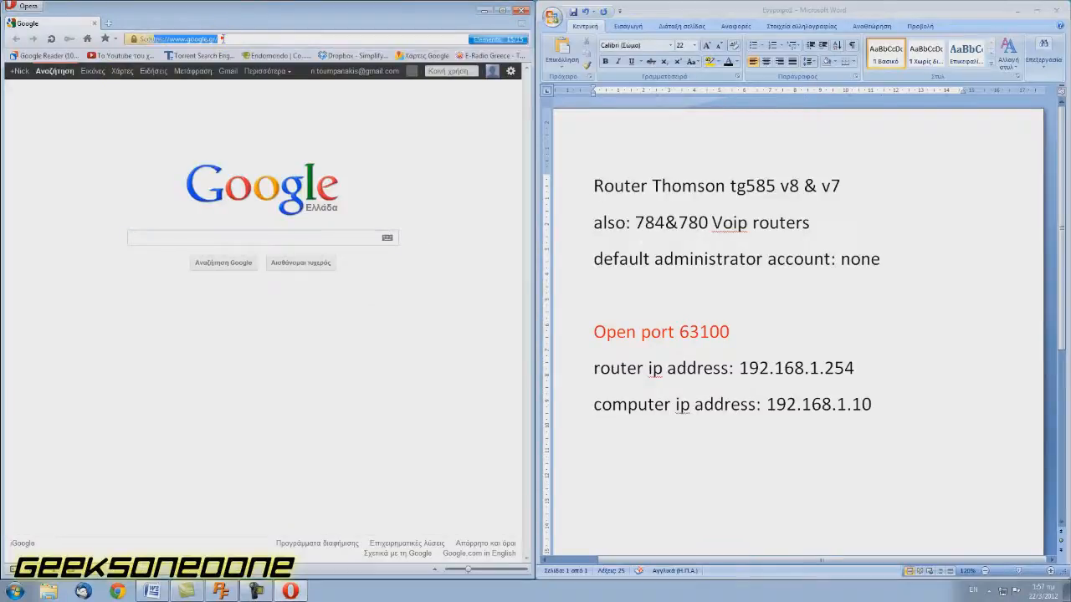
text(192.168.1.254)
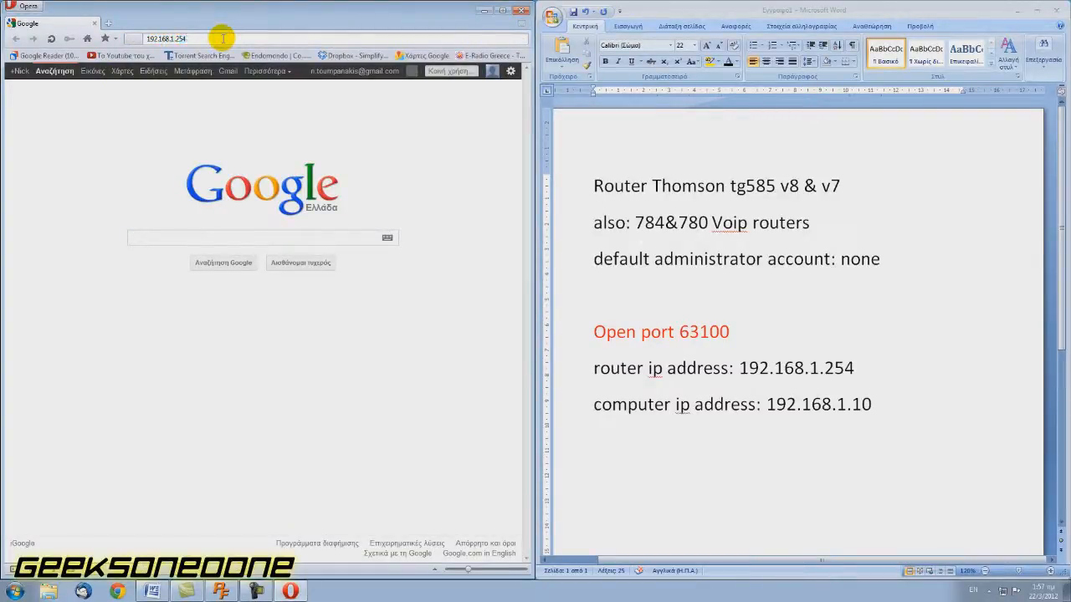
key(Return)
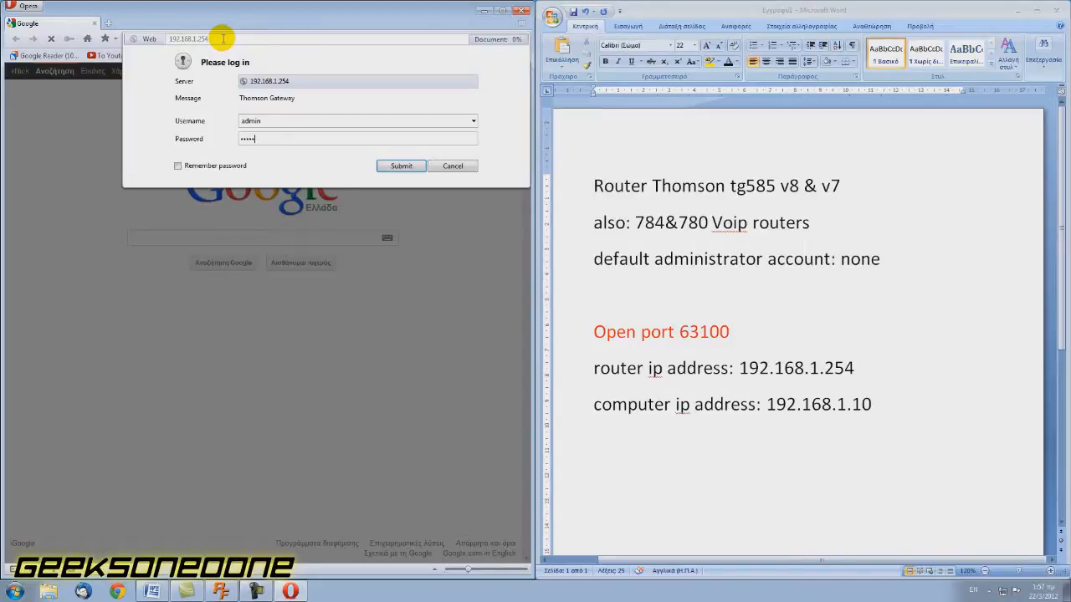
Submit the filled-in router credentials to reach the Thomson Gateway home page.
key(Return)
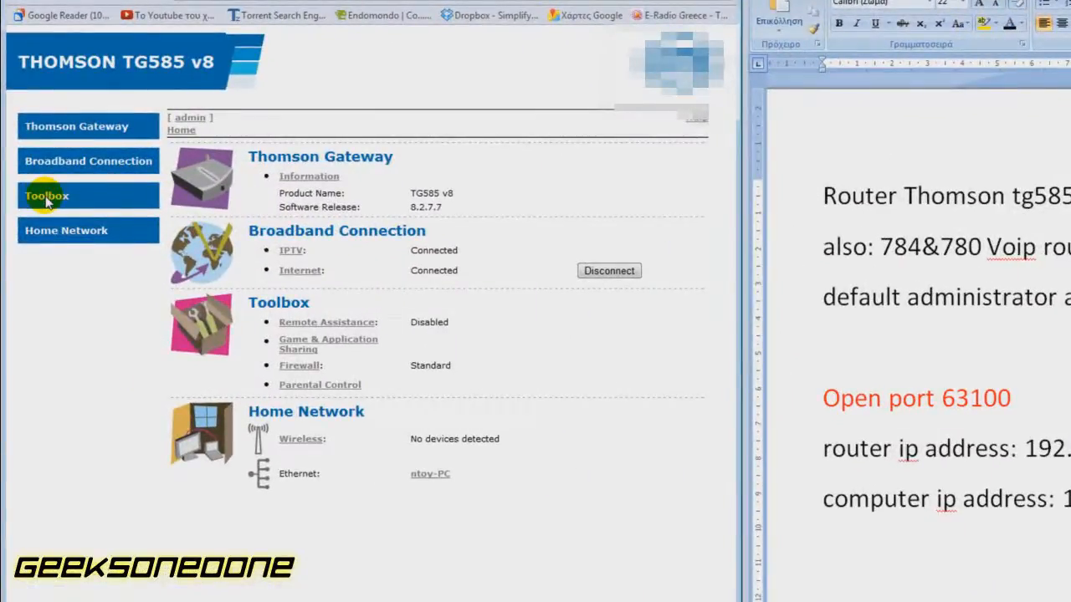
Go to Toolbox > Game & Application Sharing.
click(47, 201)
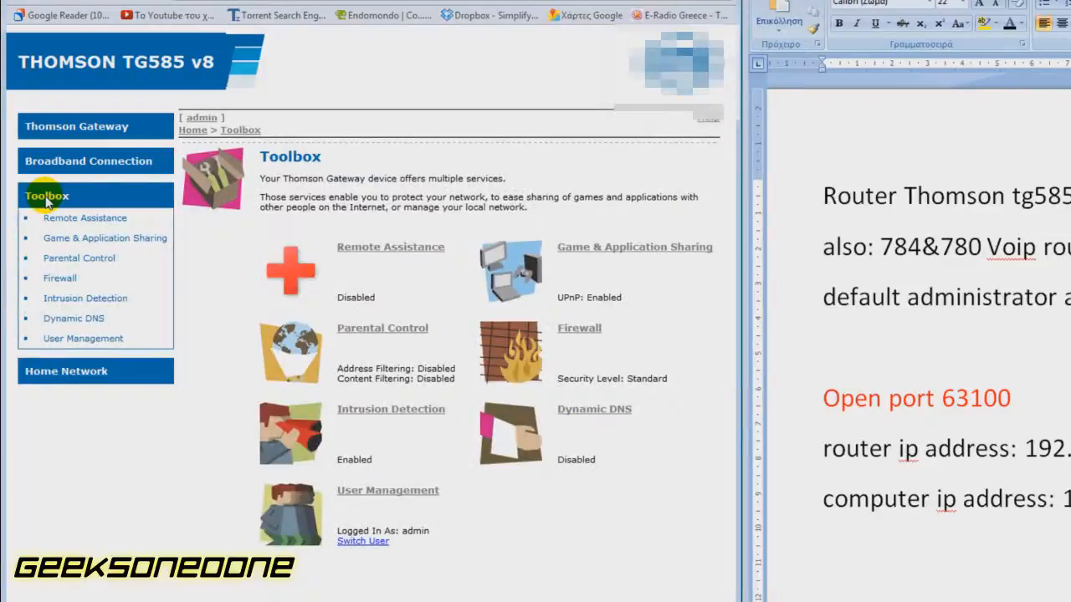
click(125, 240)
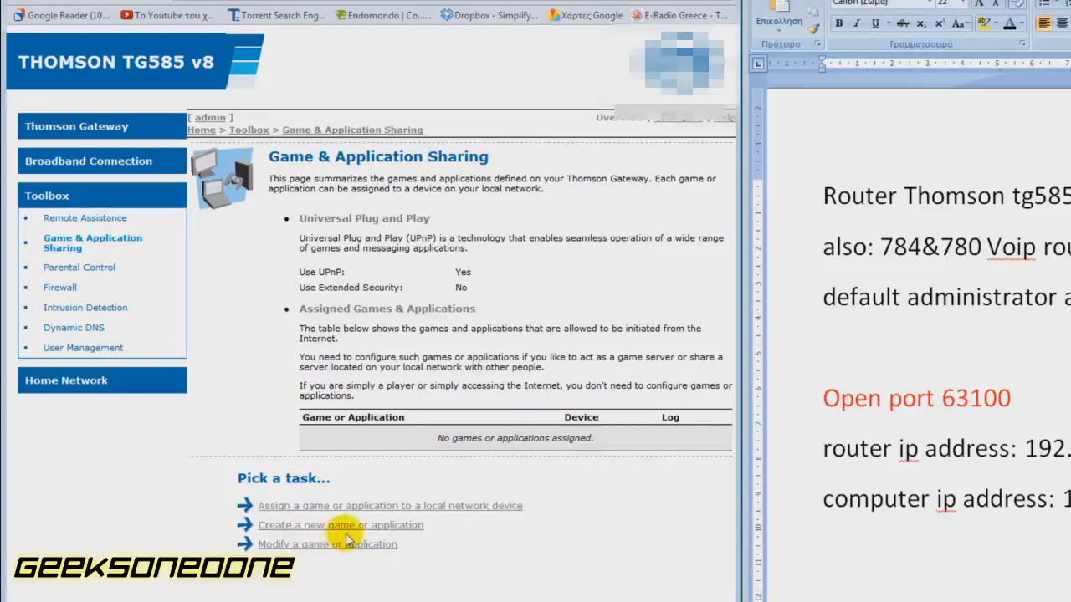
Create a new application named geeksone0one using Manual Entry of Port Maps.
click(389, 531)
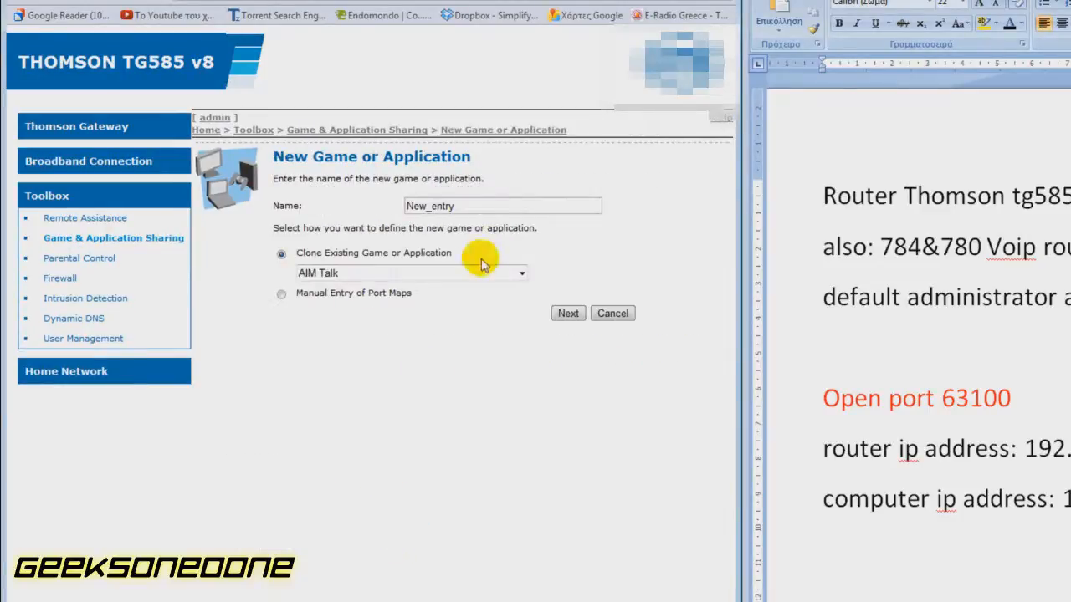
double_click(507, 206)
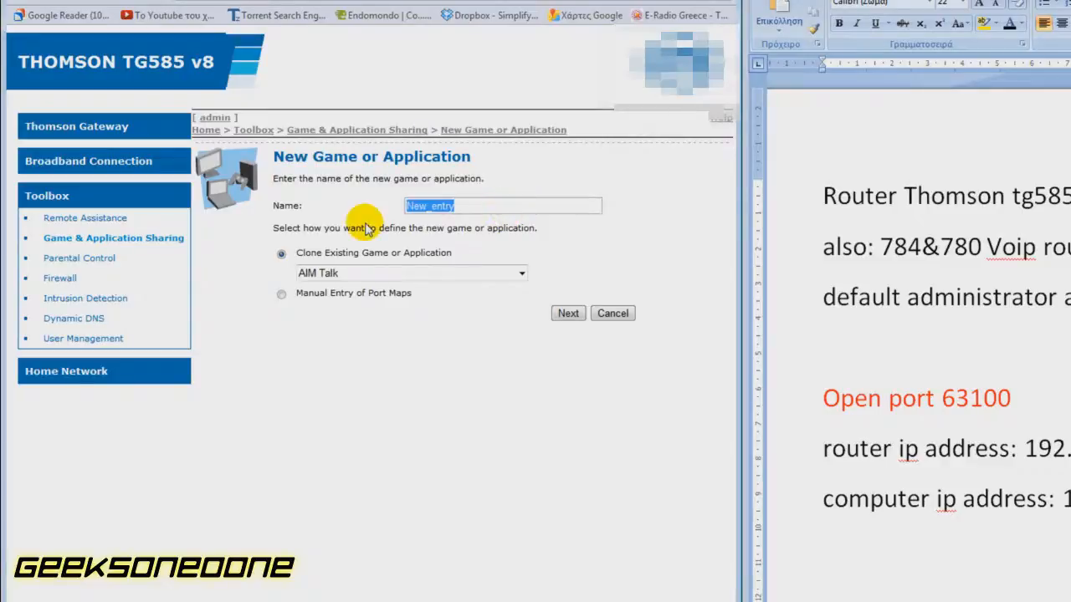
text(gee)
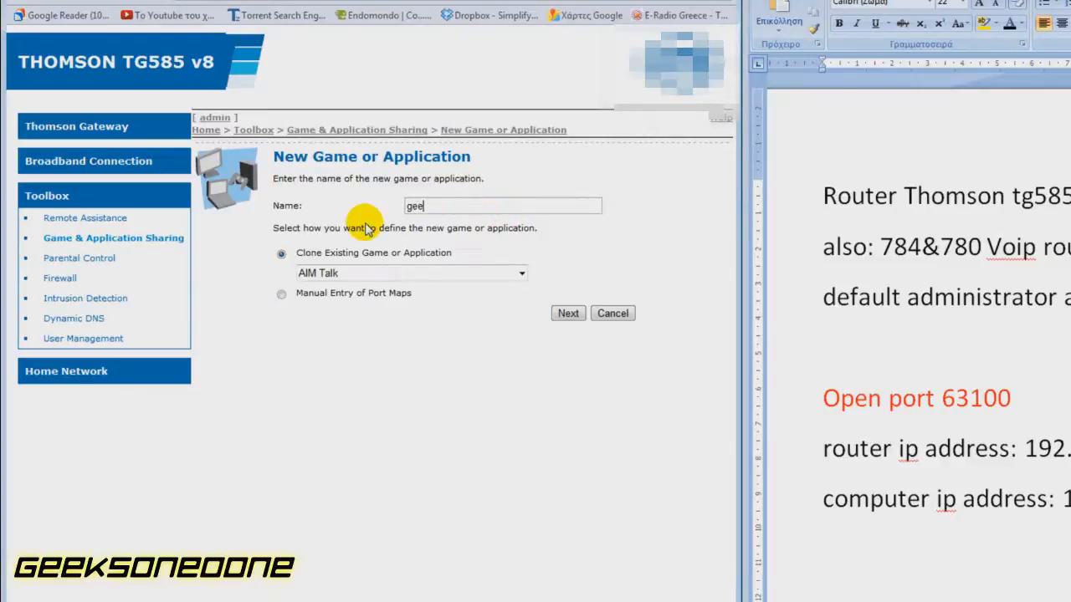
text(ksone0one)
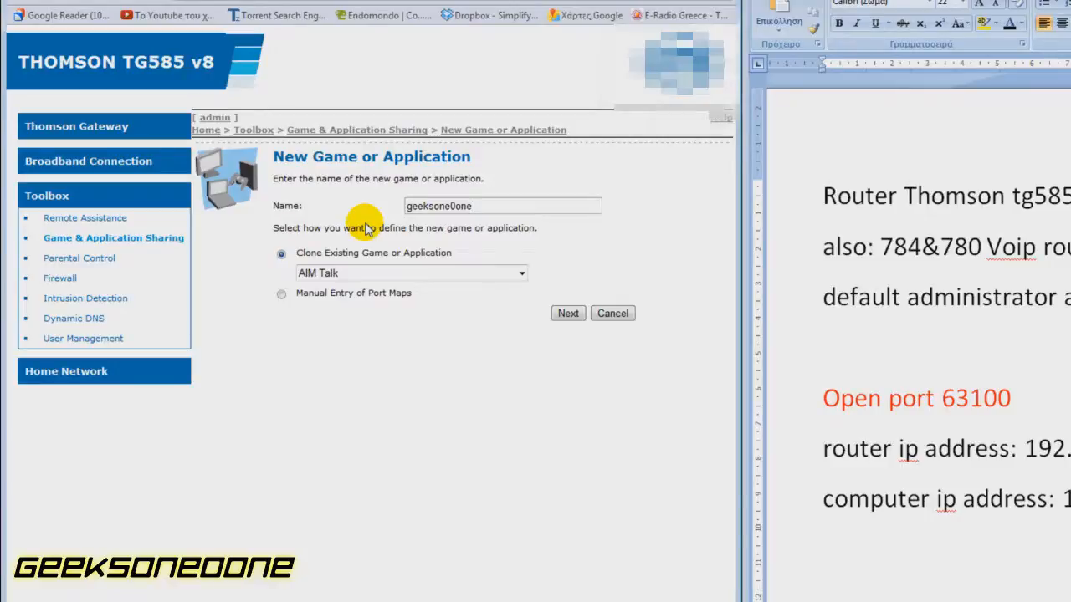
click(282, 294)
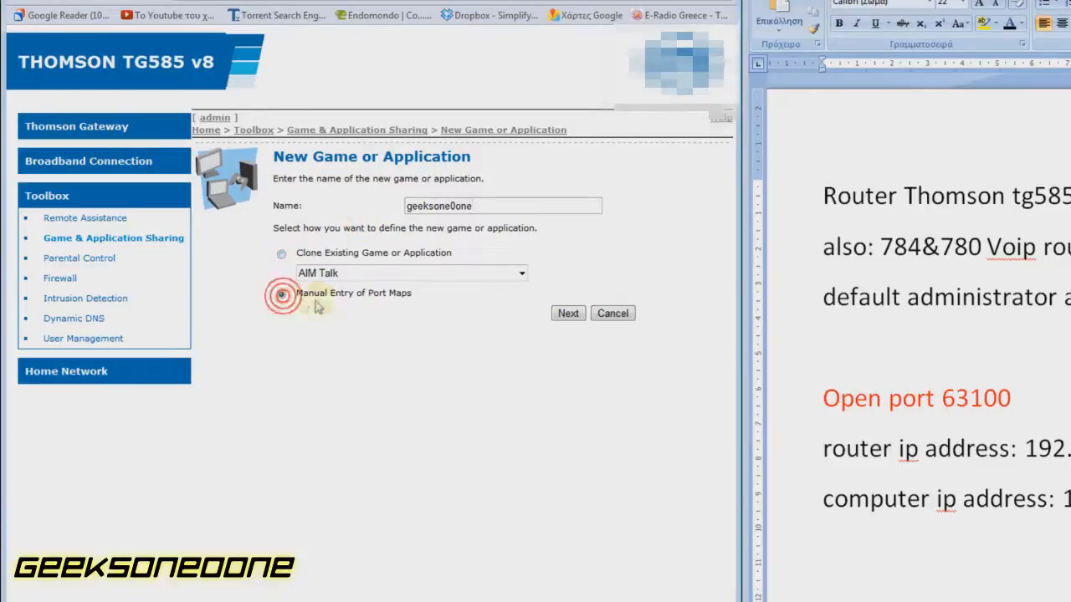
click(563, 317)
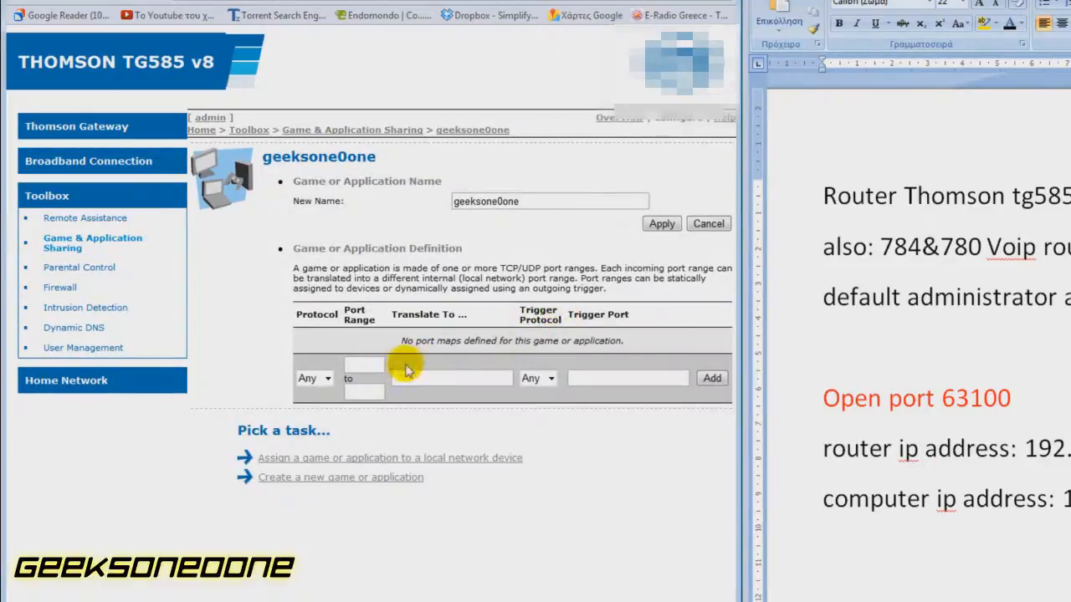
Add a port map with protocol Any and port range 63100 to 63100.
click(328, 379)
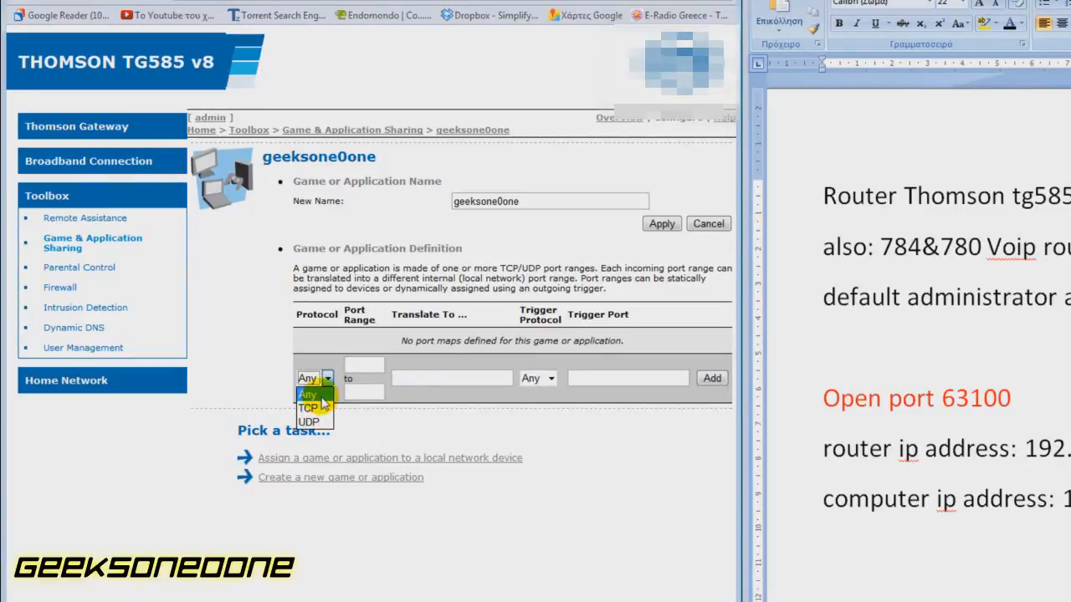
click(321, 395)
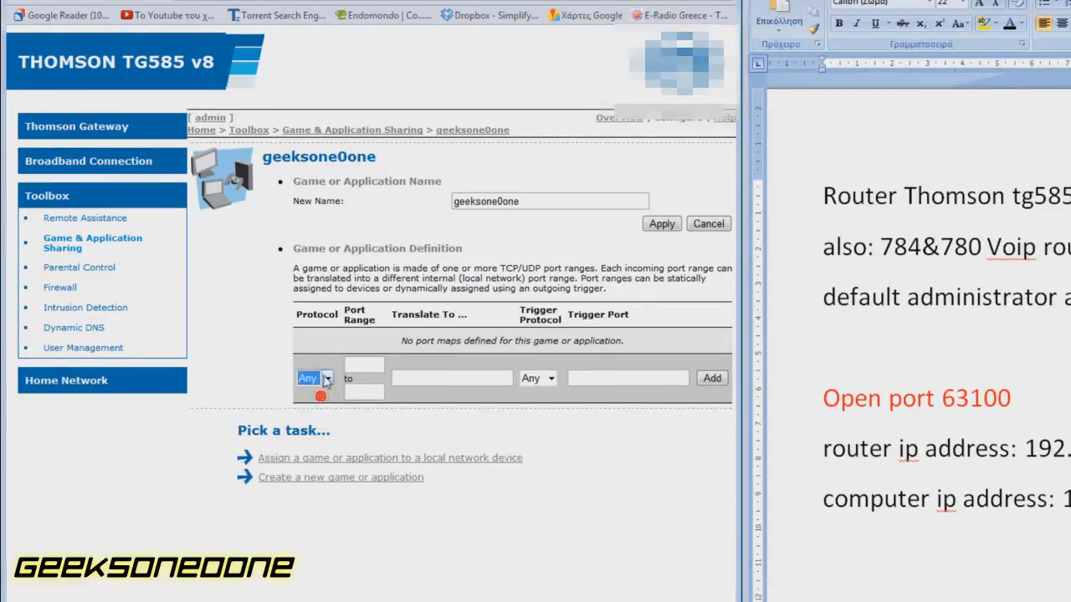
click(329, 355)
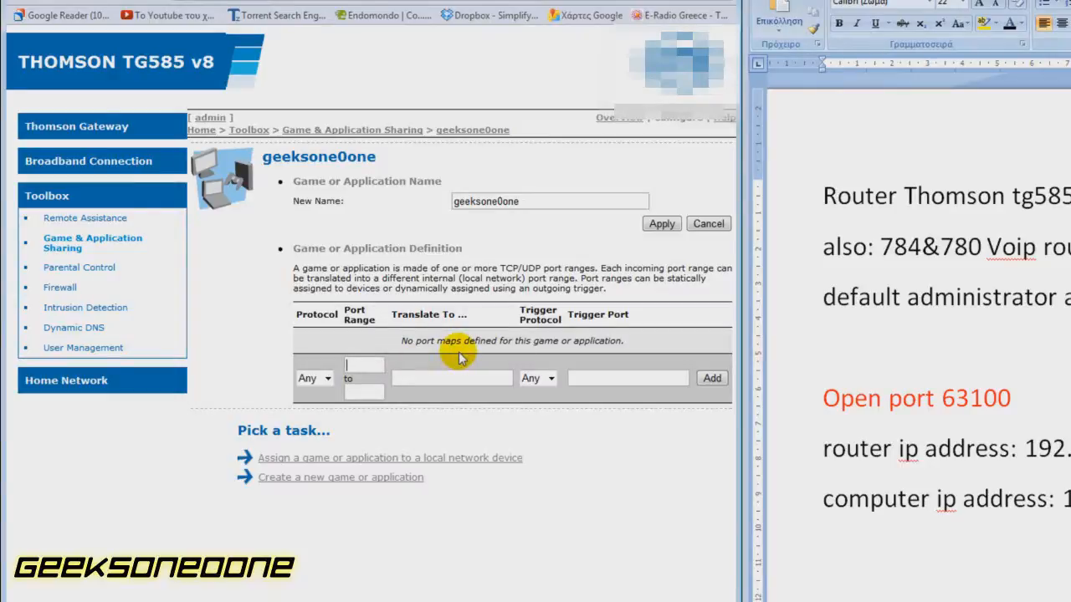
text(63100)
click(377, 390)
text(63100)
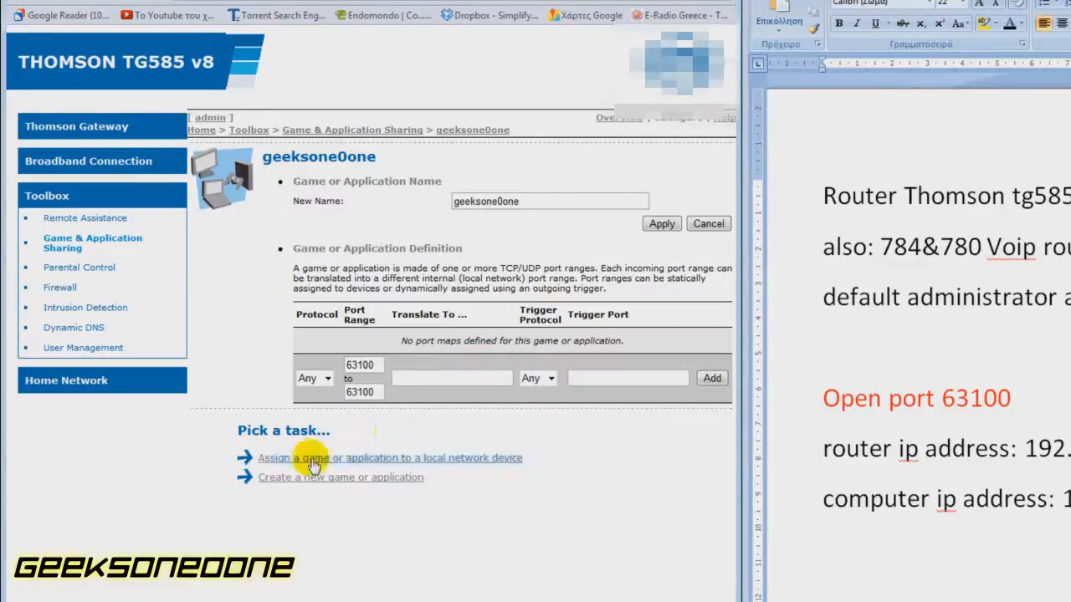
click(712, 380)
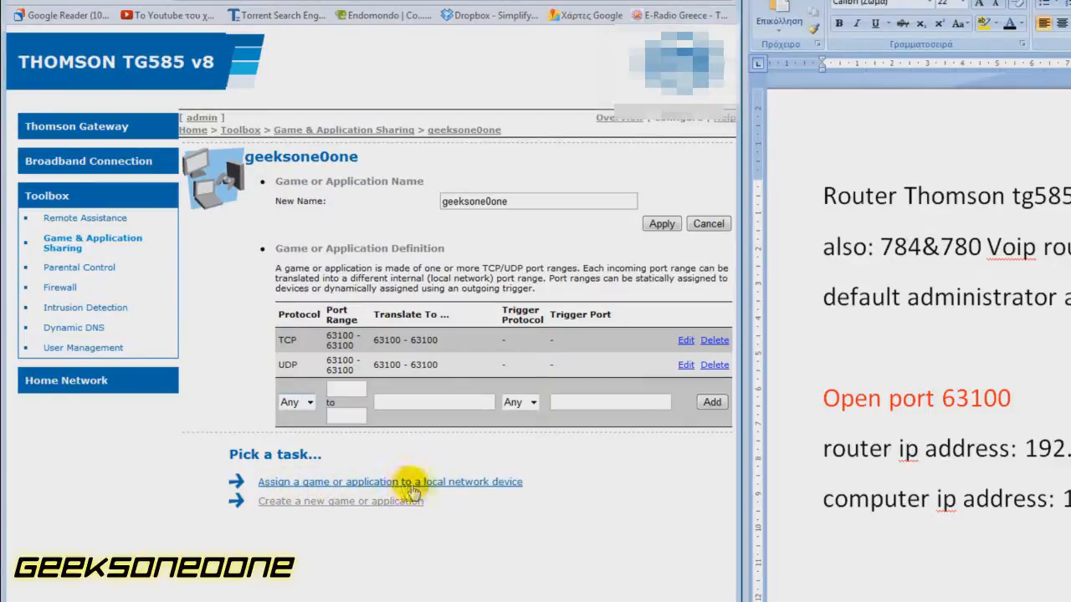
Begin a device assignment and choose geeksone0one as the game or application.
click(473, 485)
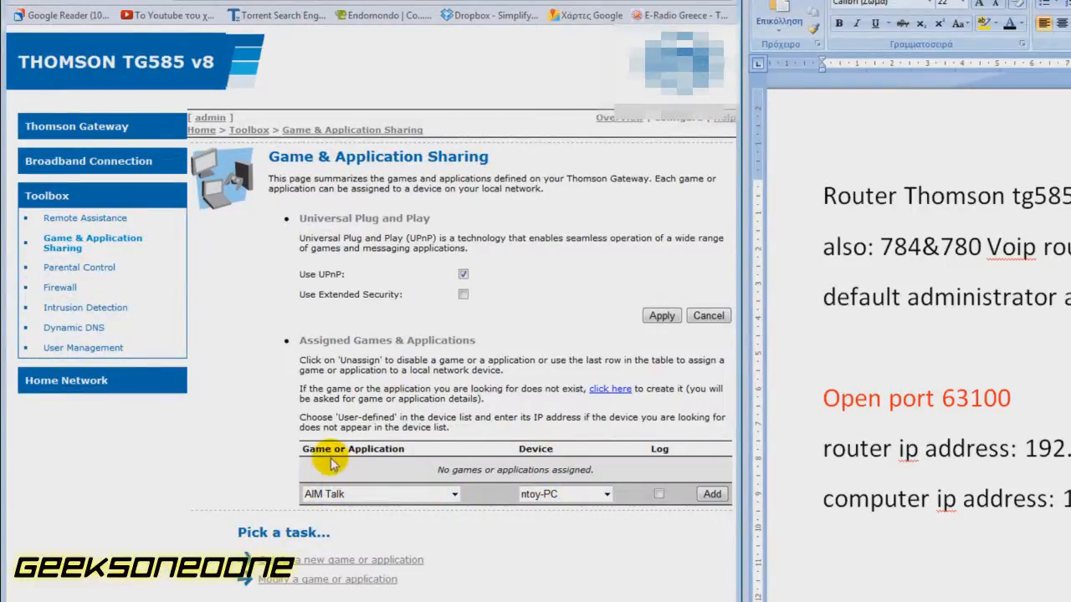
click(454, 494)
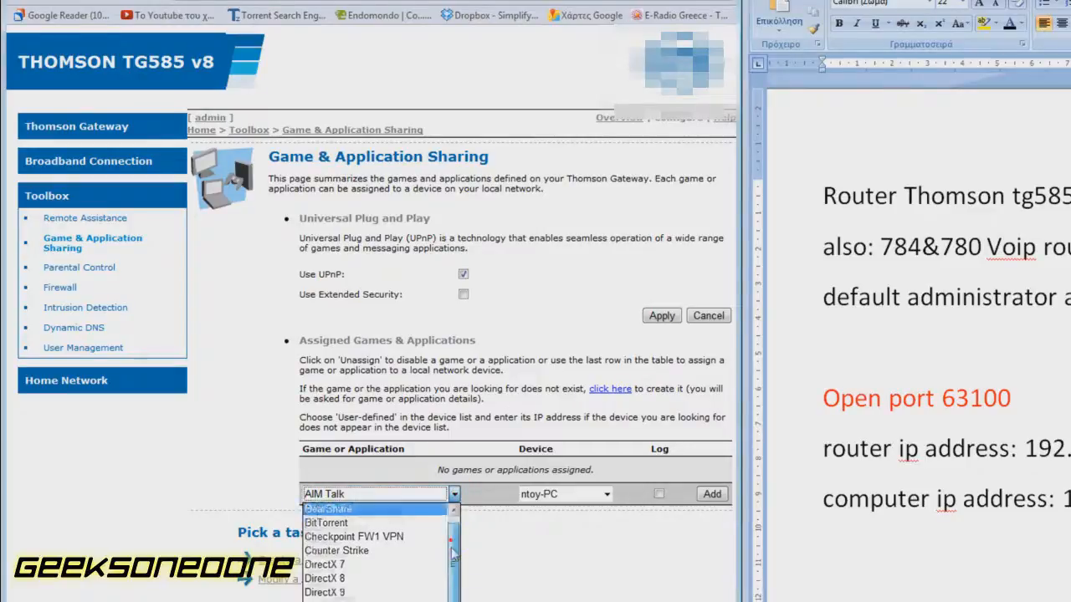
drag(453, 553, 453, 569)
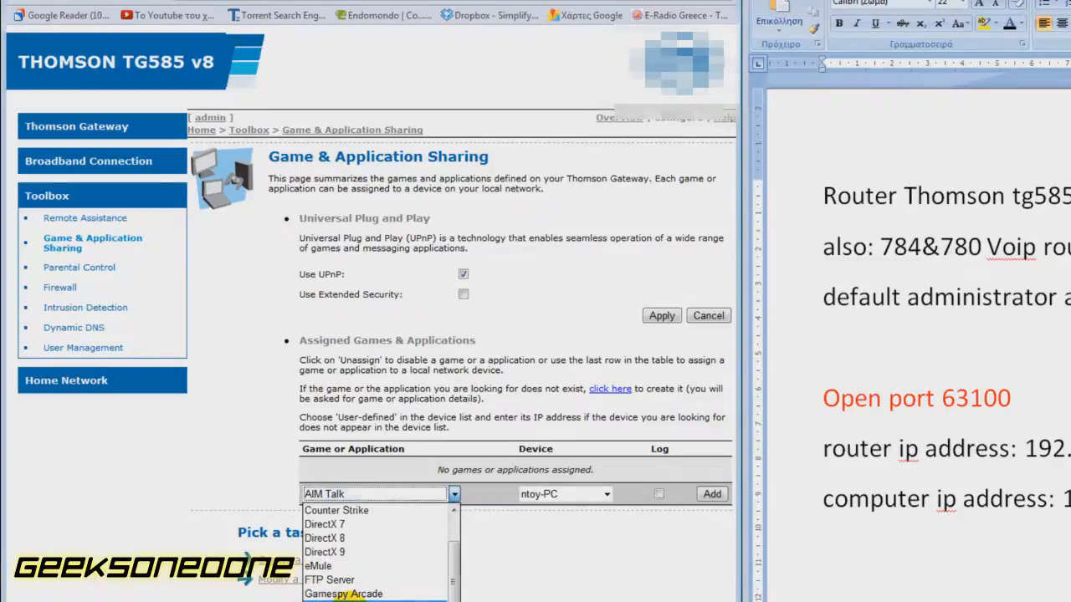
click(343, 599)
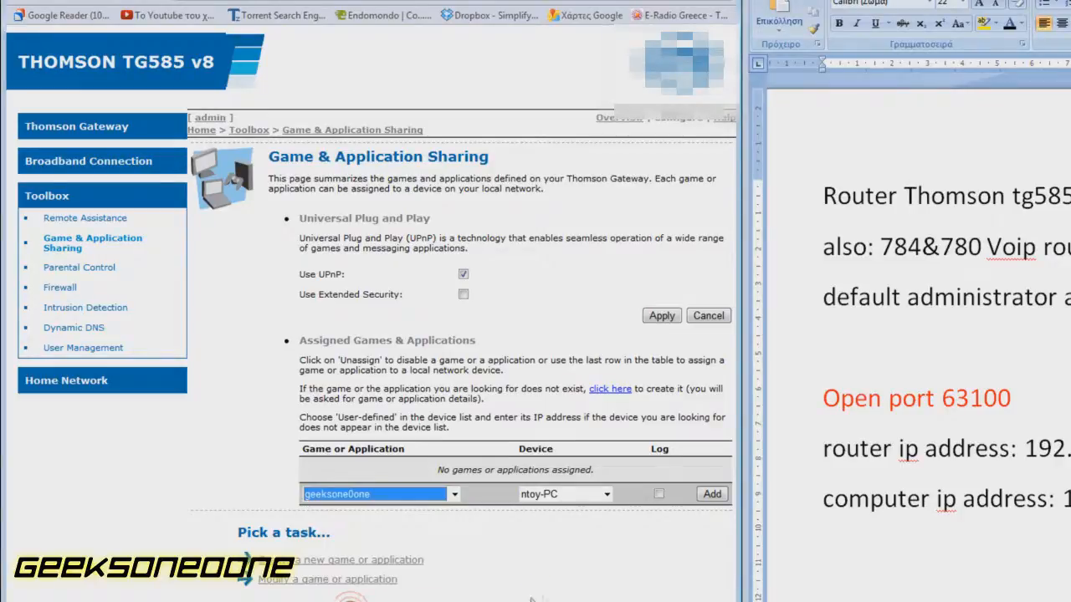
click(604, 495)
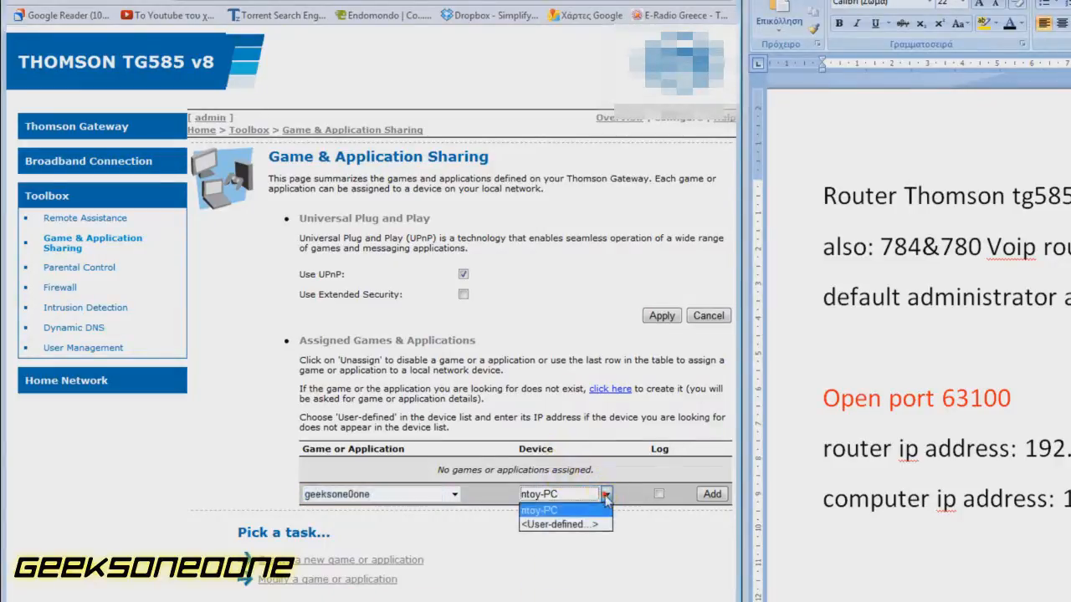
Assign geeksone0one to user-defined device 192.168.1.10, then minimize Opera.
click(544, 526)
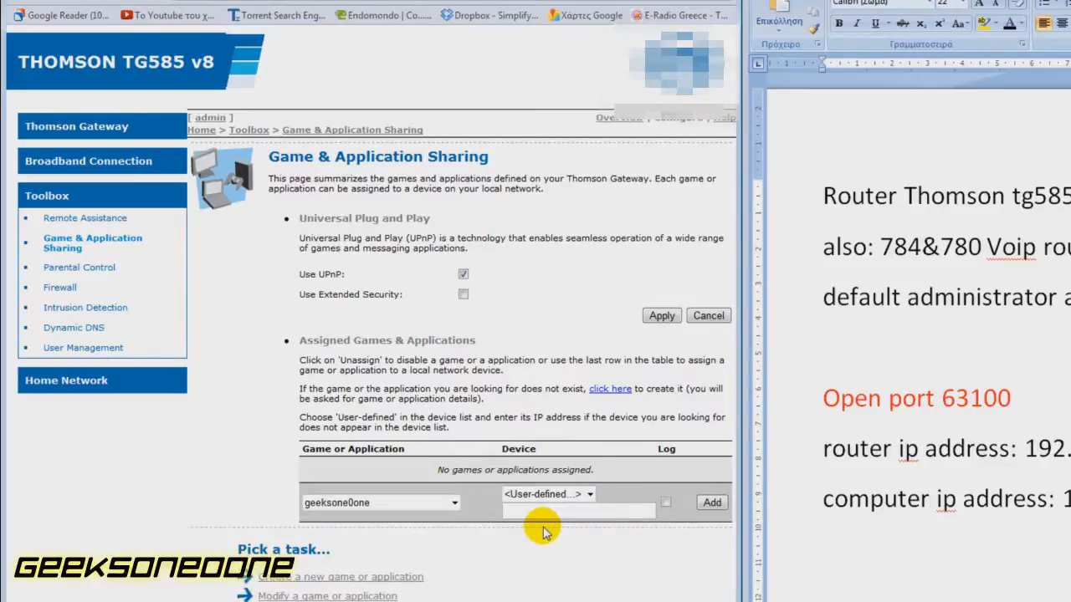
click(542, 510)
text(192.168)
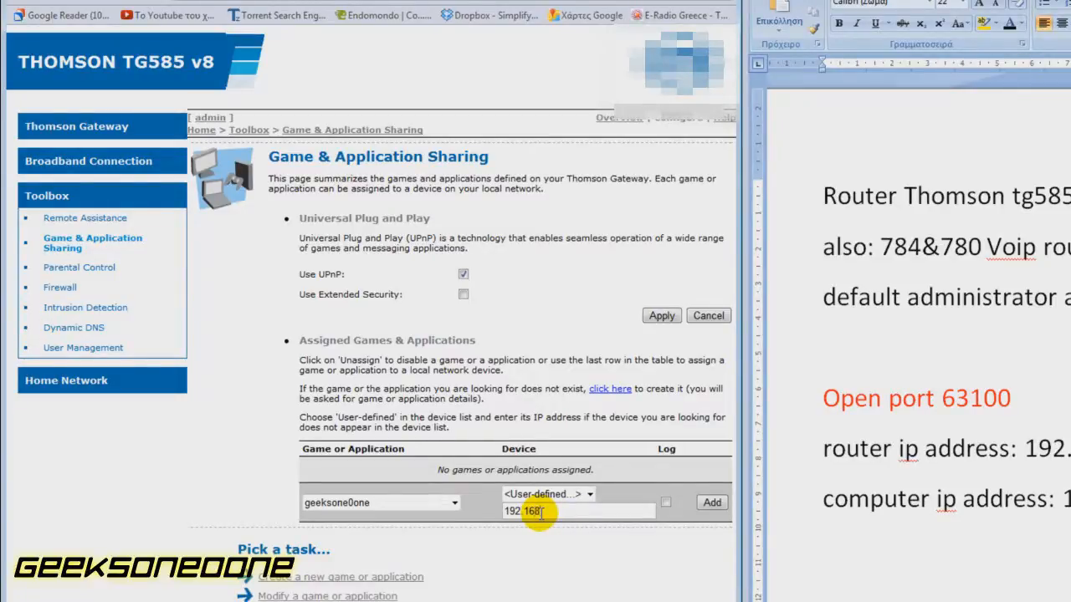
text(.1.10)
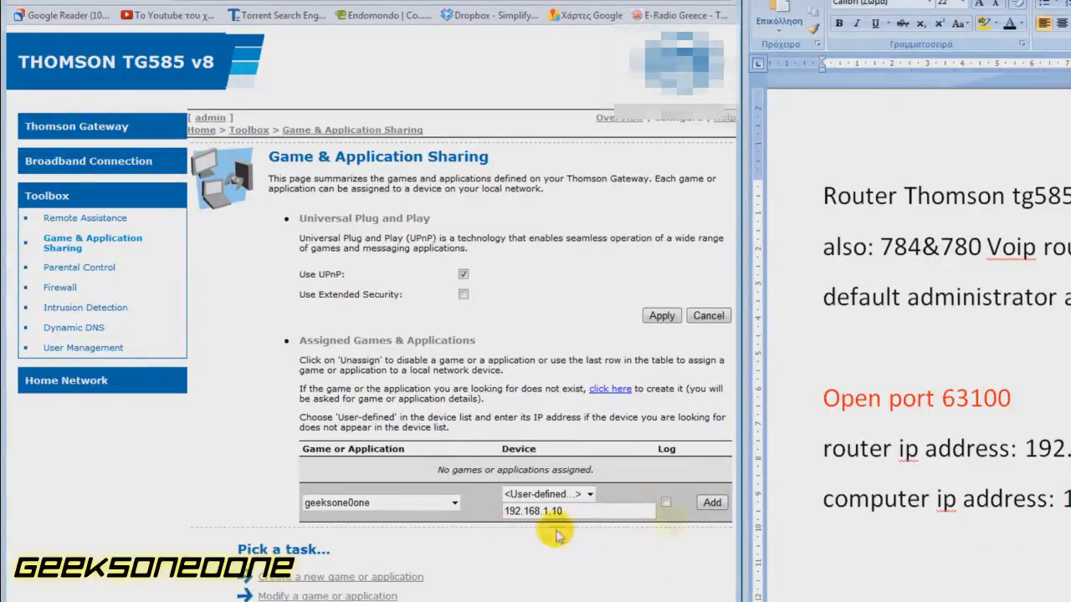
click(710, 505)
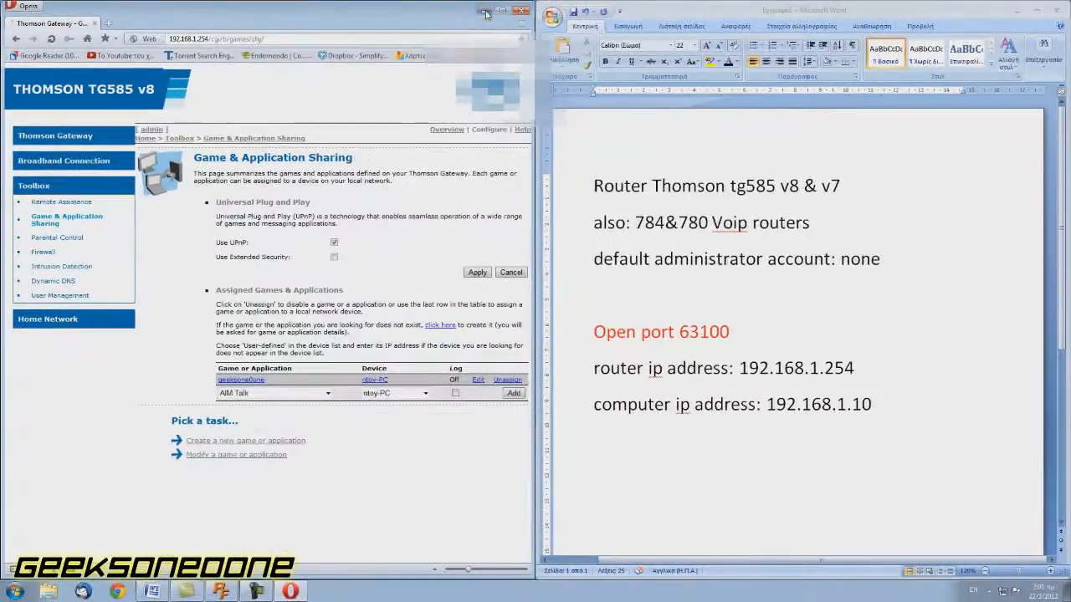
click(485, 11)
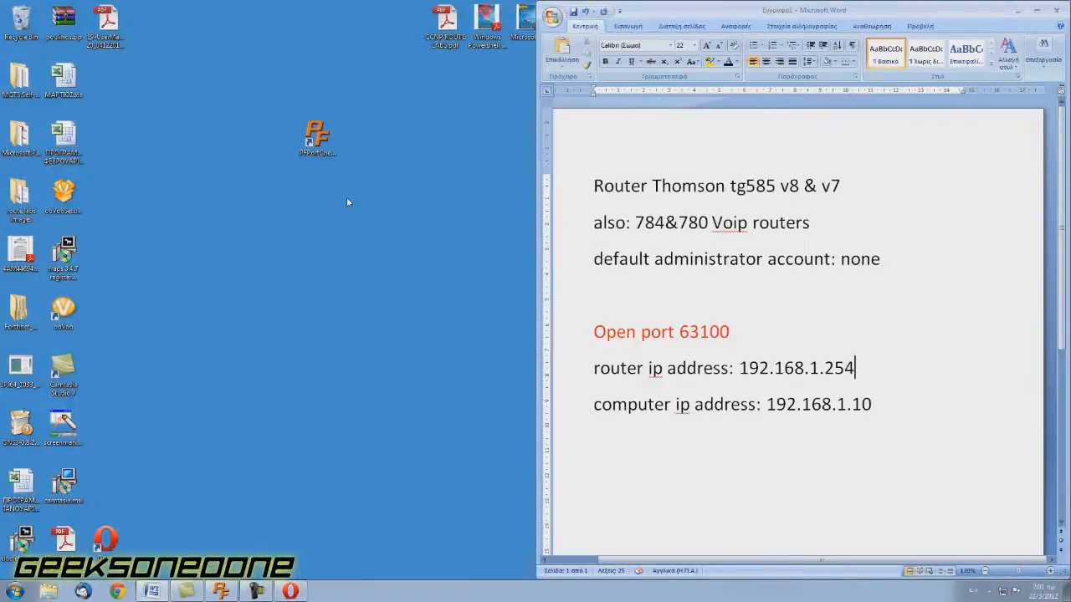
Launch PFPortChecker and run TCP and UDP checks on port 63100, confirming TCP is open.
double_click(321, 138)
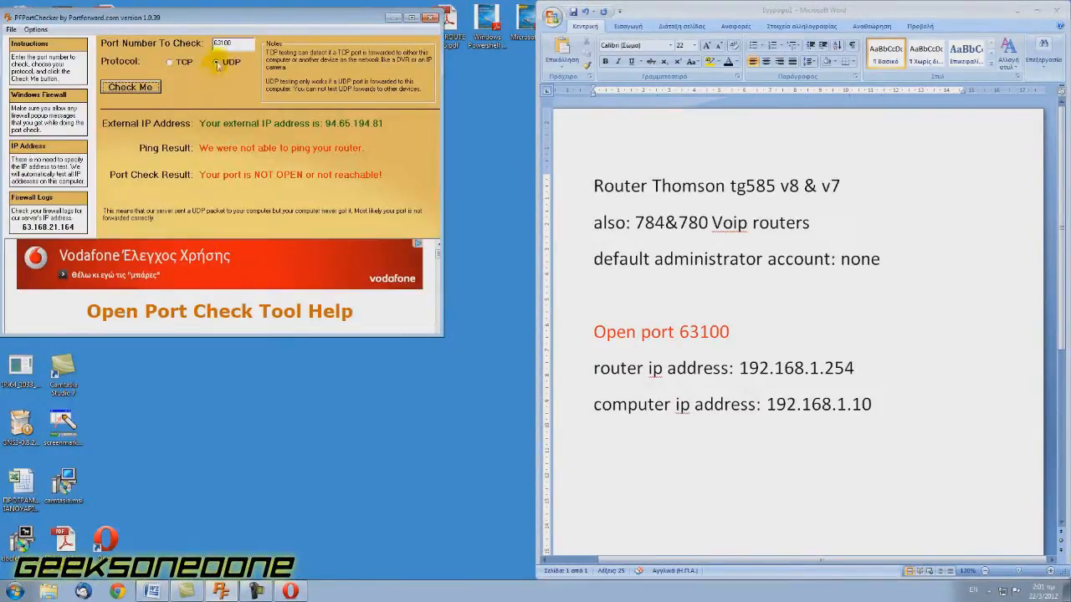
click(170, 62)
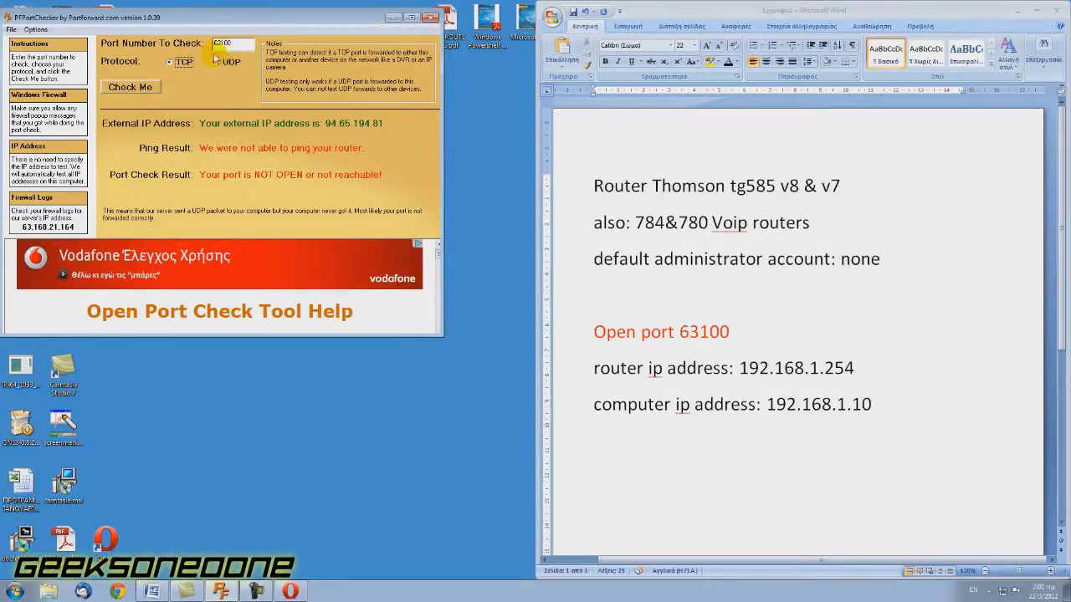
click(131, 87)
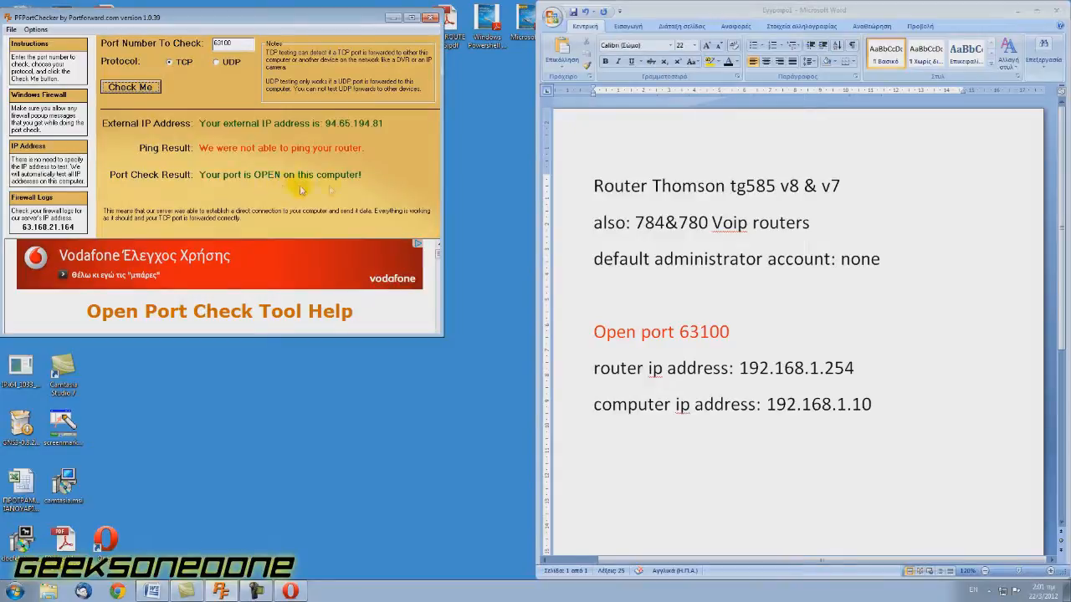
click(215, 62)
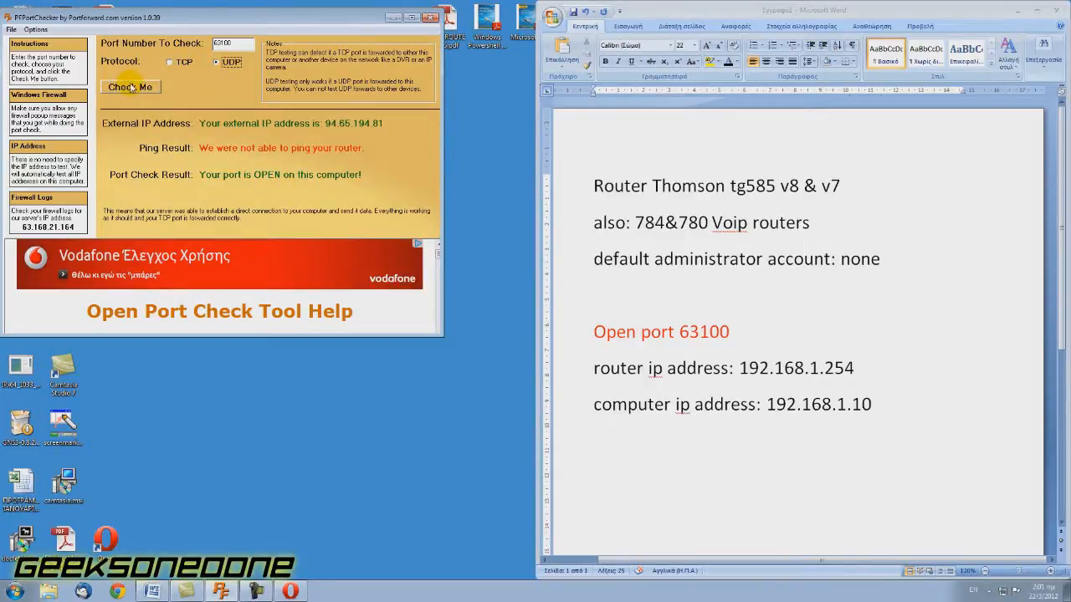
click(130, 87)
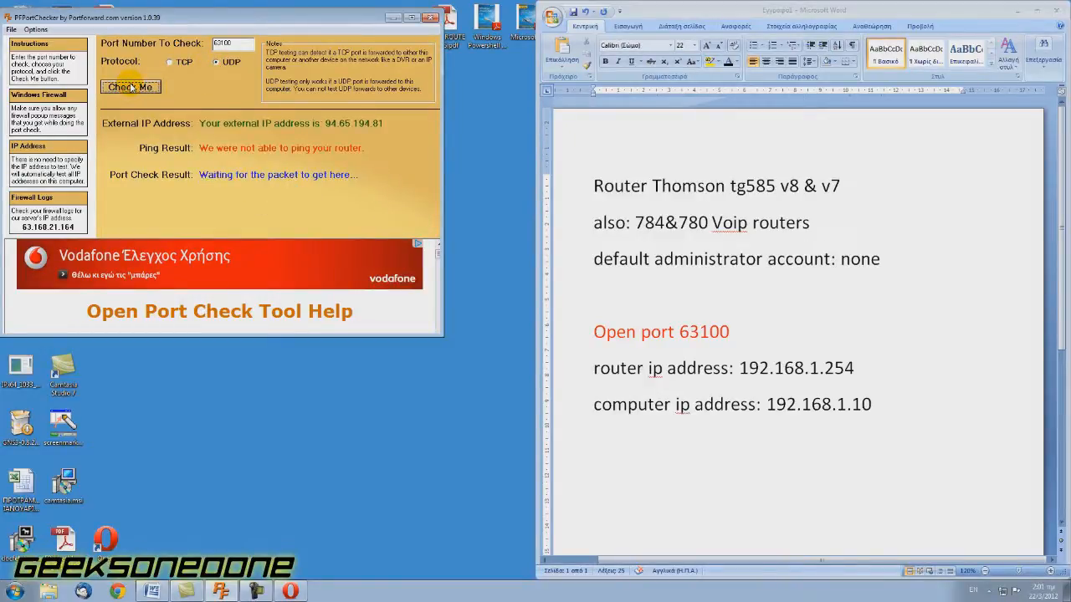